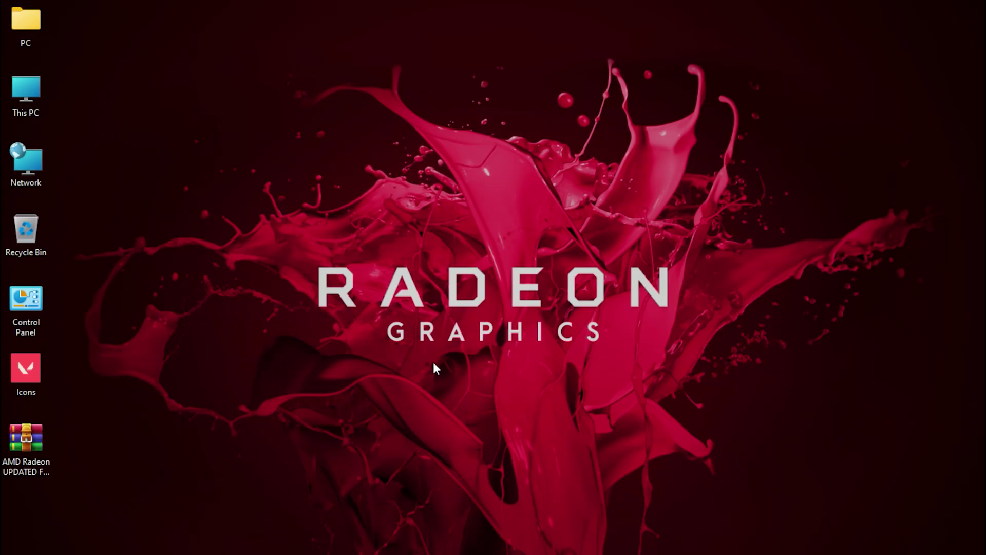
Open the System Protection settings for creating a restore point and select Local Disk (C:) (System)
key("super")
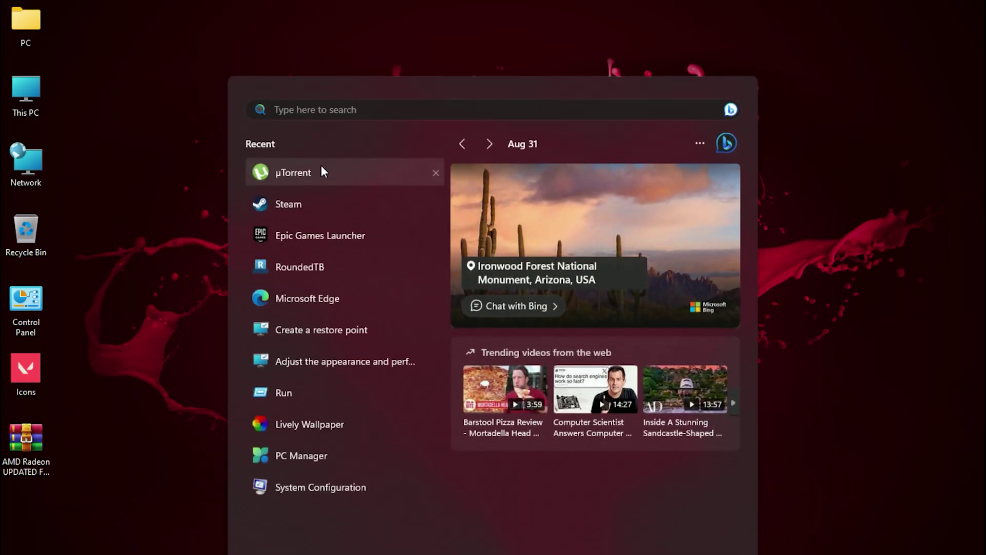
type("create a restore point")
left_click(329, 215)
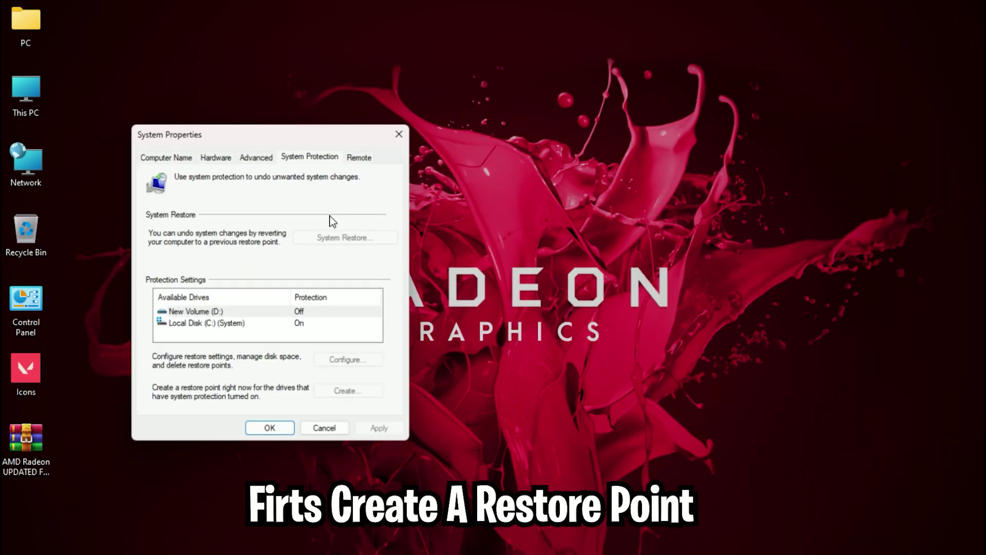
left_click(262, 325)
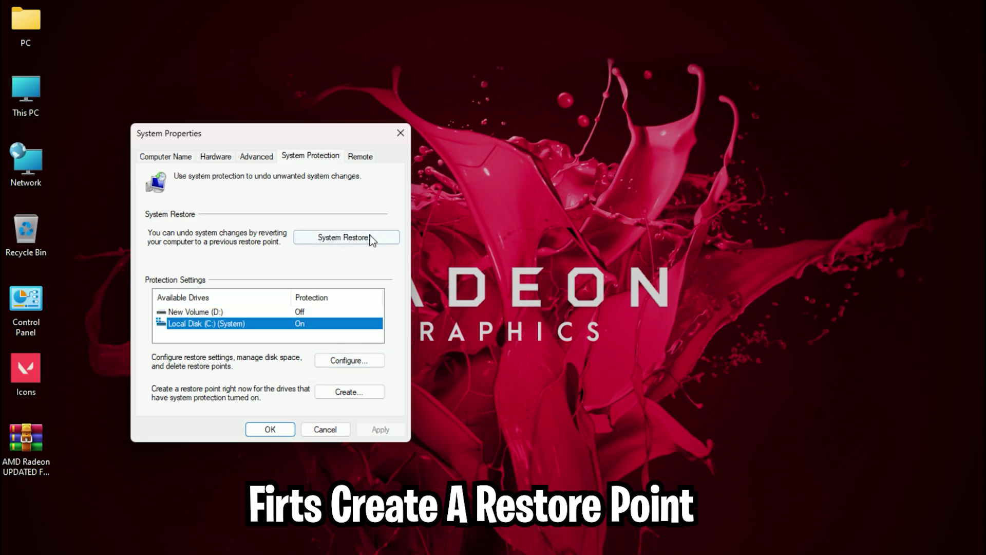
Create a restore point described as "Amd Update" and close the system properties
left_click(348, 393)
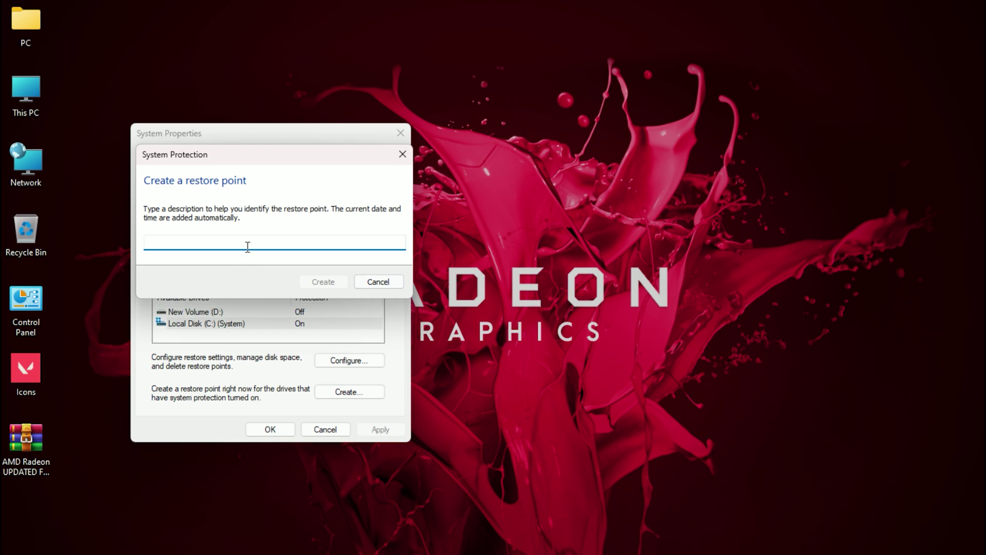
type("Amd ")
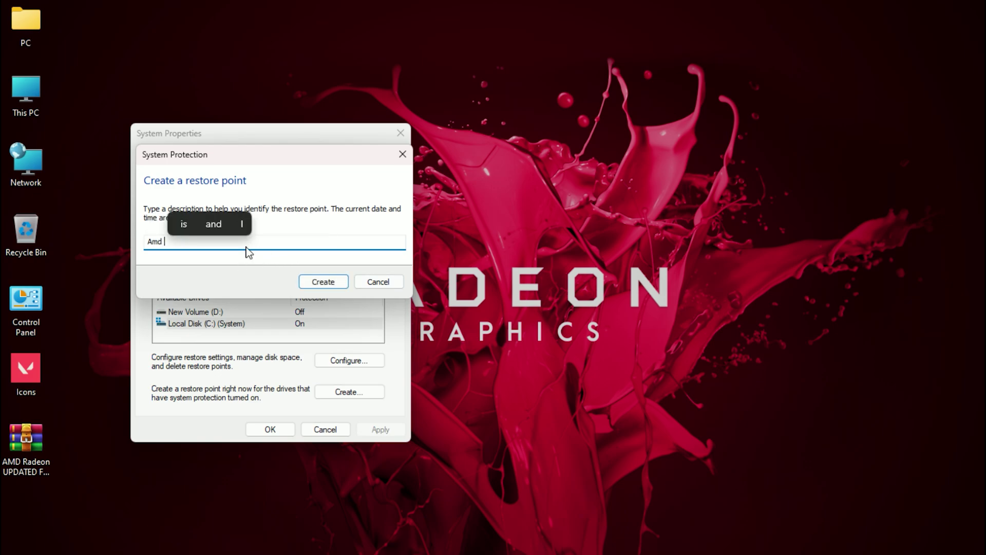
type("Update")
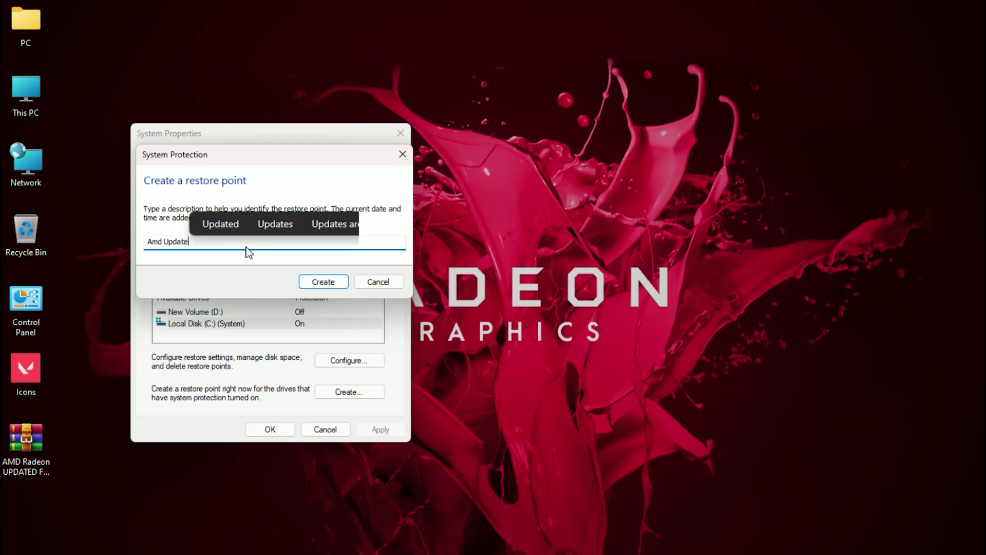
left_click(323, 282)
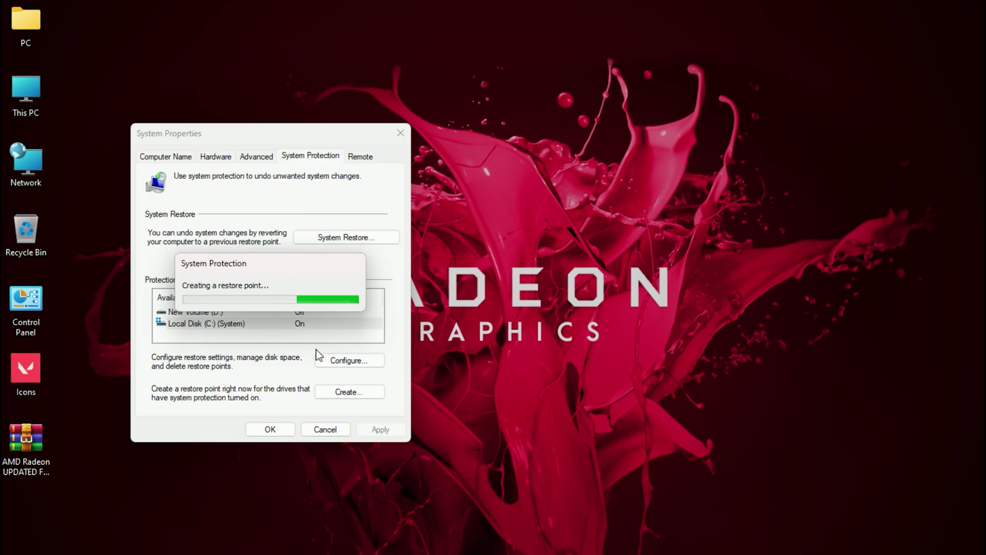
left_click(351, 292)
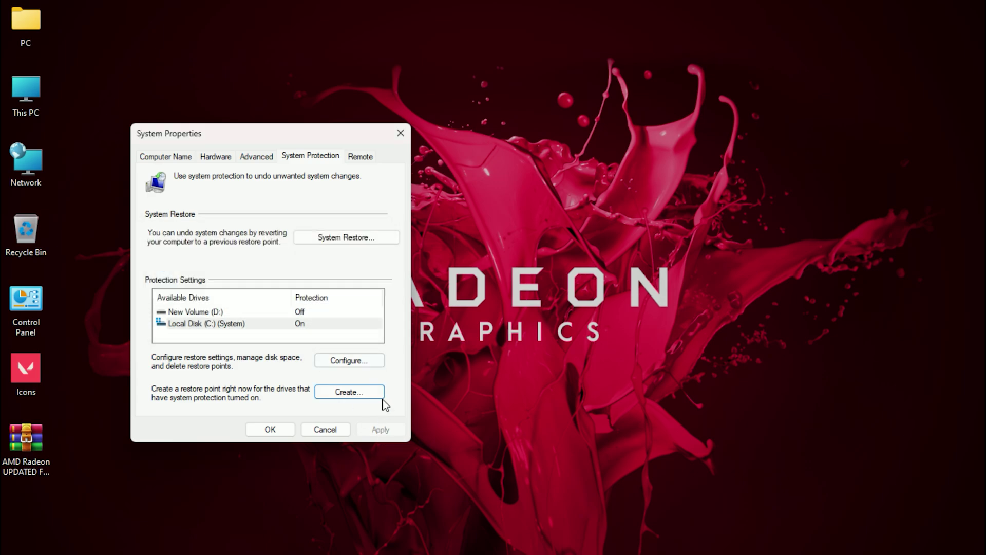
left_click(252, 433)
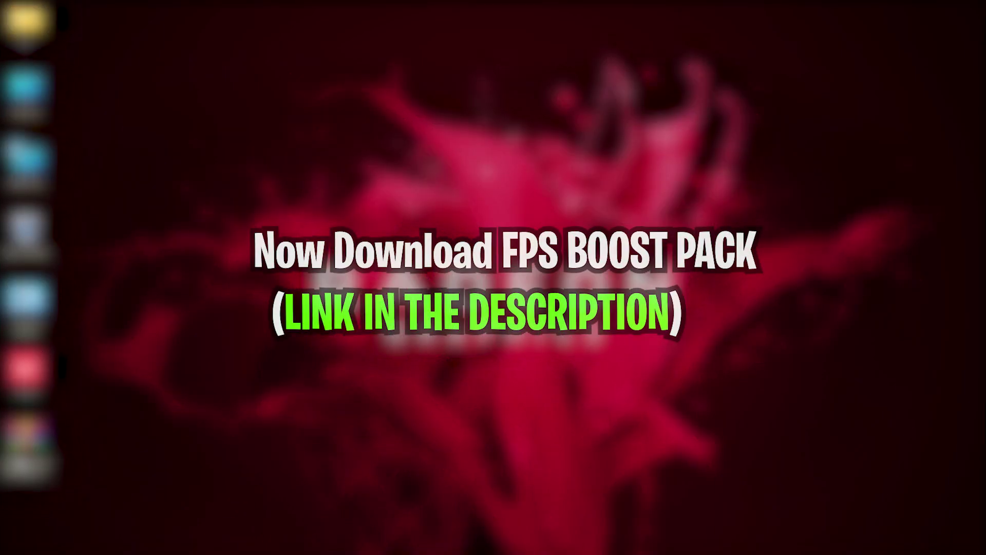
Extract the AMD Radeon UPDATED FPS PACK folder from its archive onto the desktop and close the archive
left_click_drag(344, 221, 382, 213)
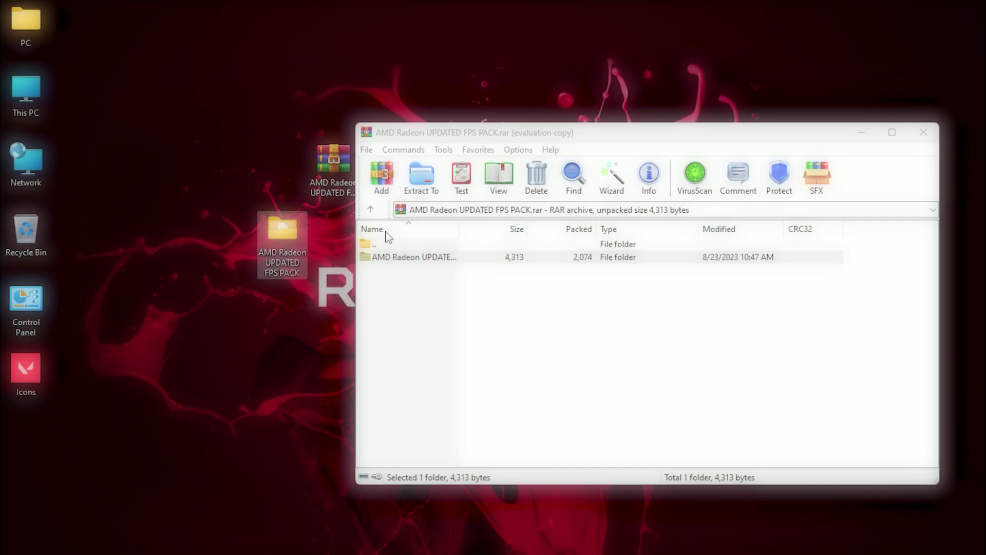
left_click(596, 256)
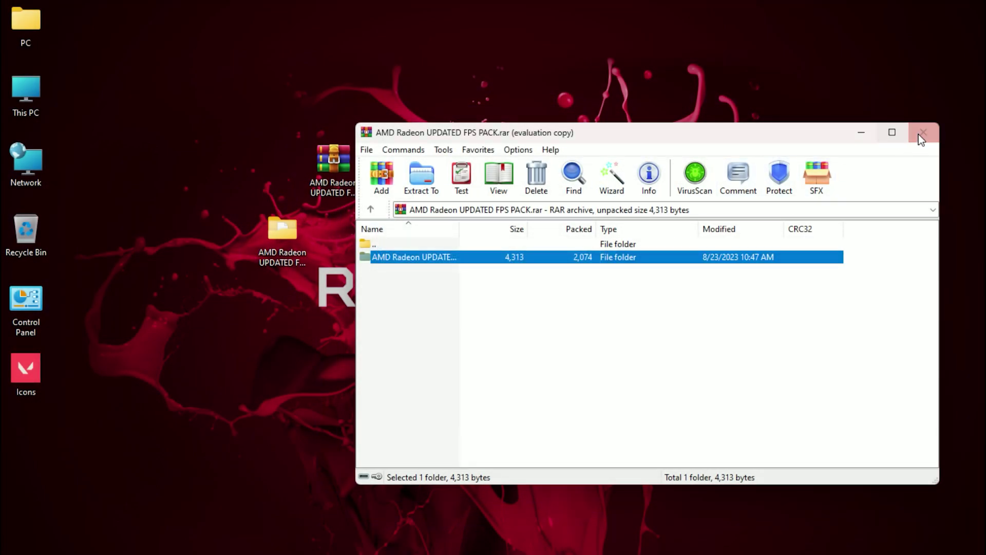
left_click(923, 132)
Add the AMD Higher Priority entries from the pack's 1→AMD Registry Optimizations folder to the registry
double_click(268, 250)
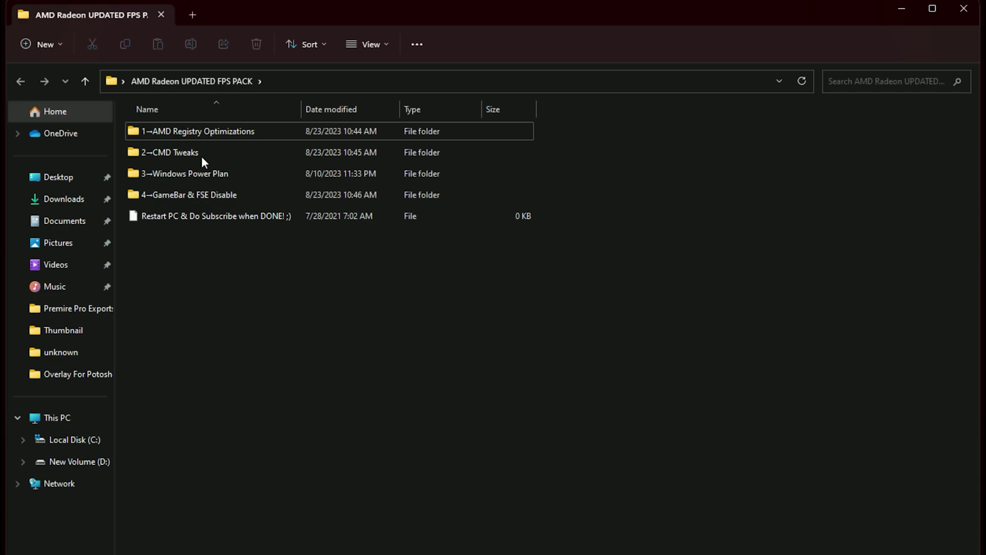
double_click(204, 134)
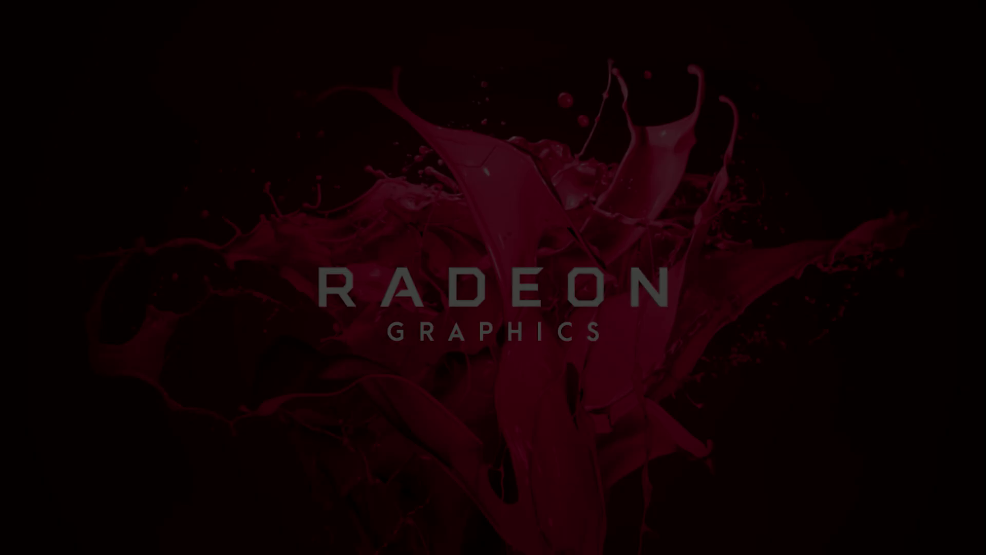
left_click(458, 402)
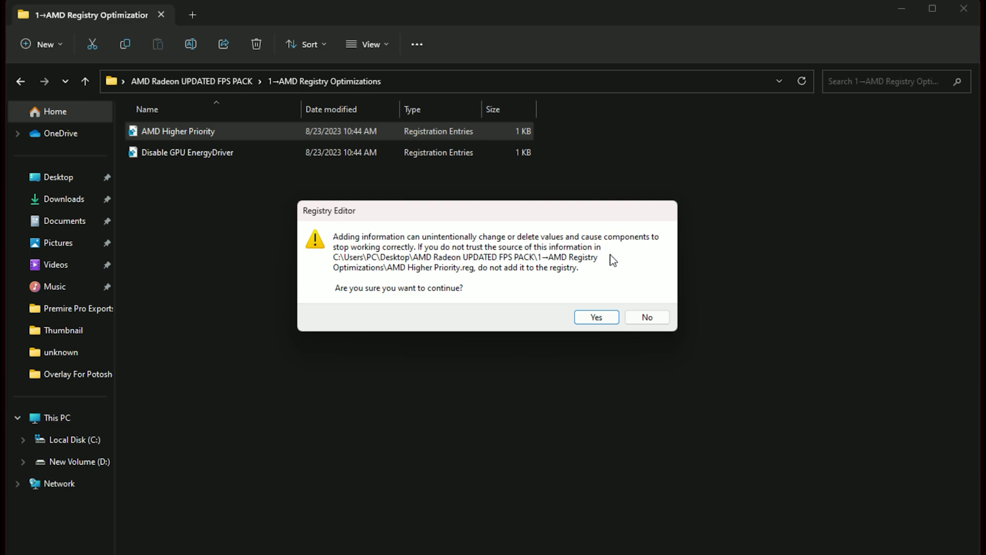
left_click(595, 318)
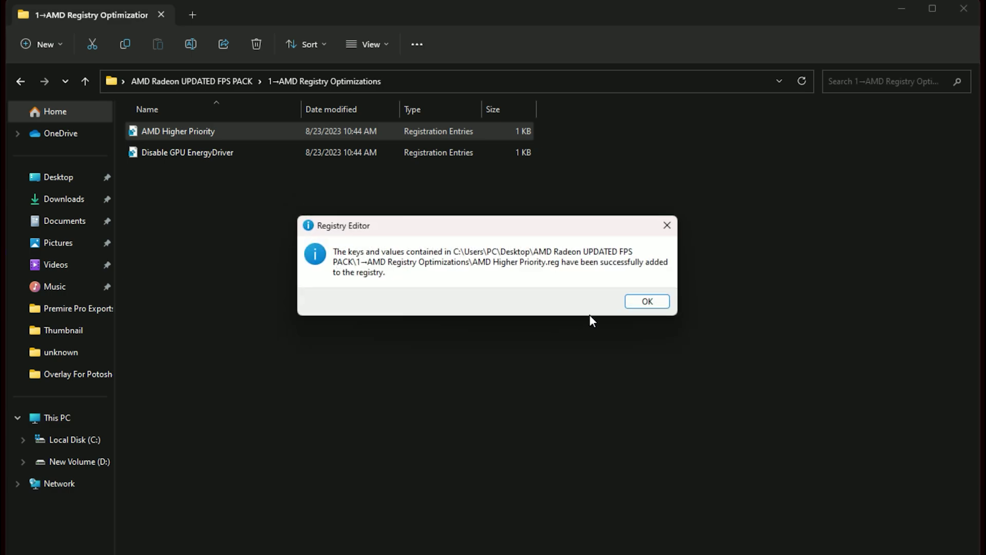
left_click(640, 304)
Add the Disable GPU EnergyDriver entries to the registry, allowing Registry Editor to make changes
double_click(244, 157)
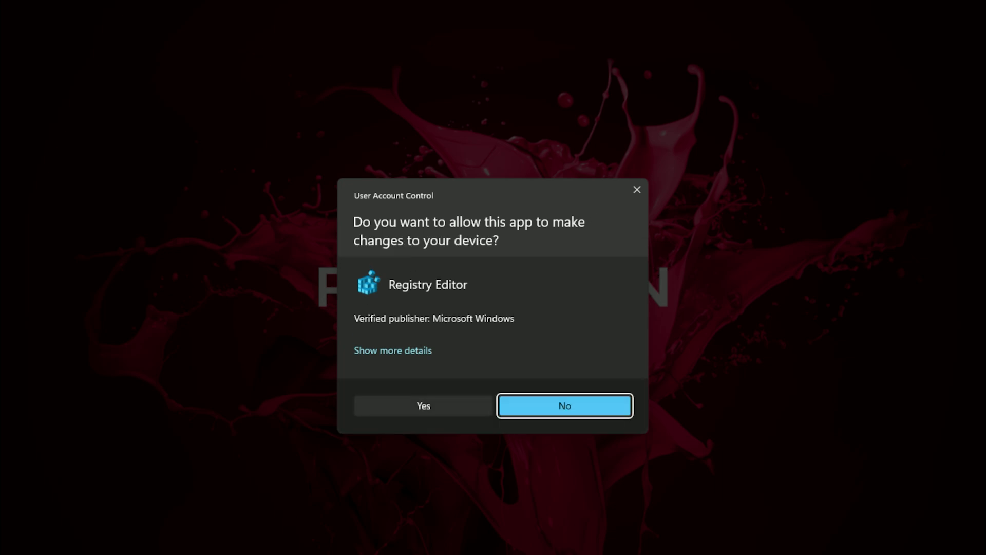
left_click(423, 405)
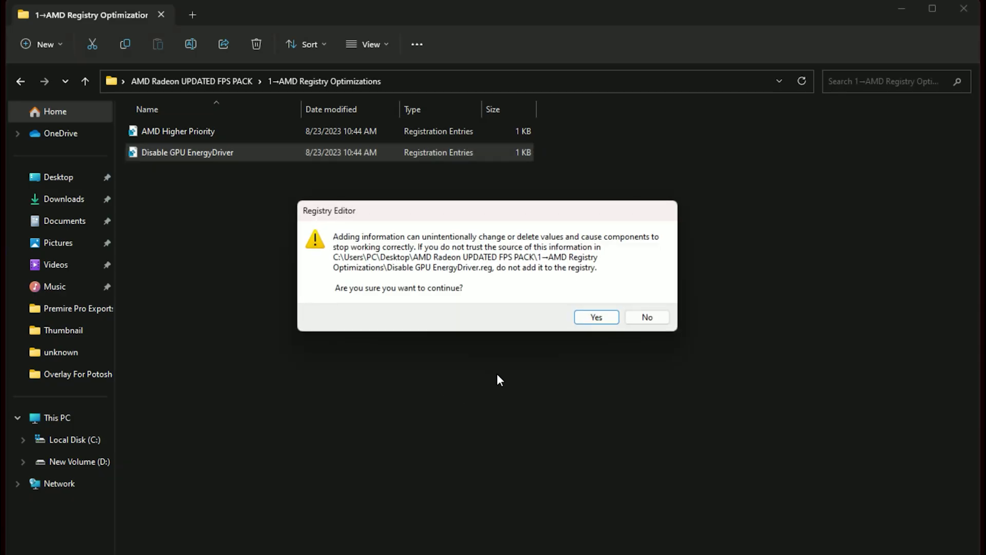
left_click(594, 318)
left_click(652, 303)
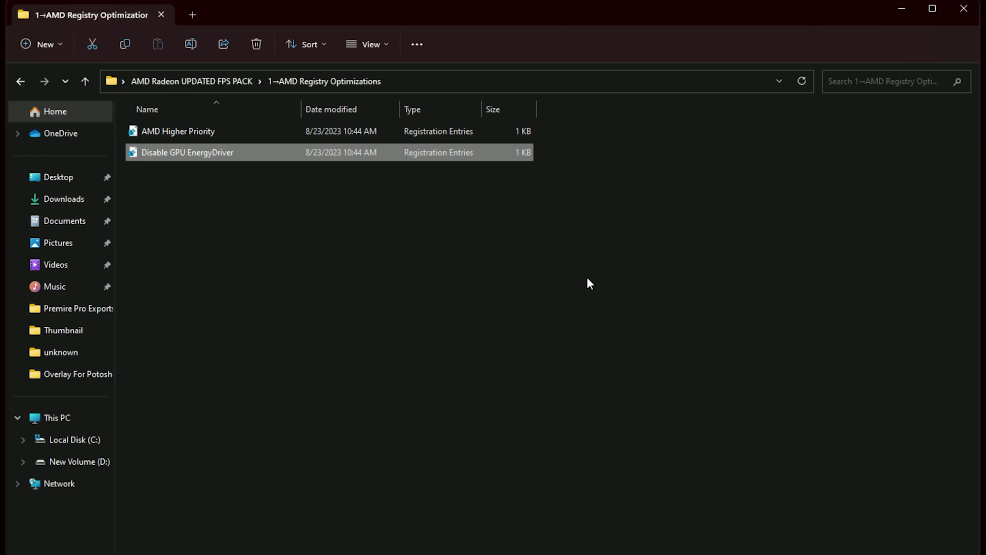
Look through the script files in the pack's CMD Tweaks, Windows Power Plan, and GameBar & FSE Disable folders
key("alt+Up")
double_click(187, 149)
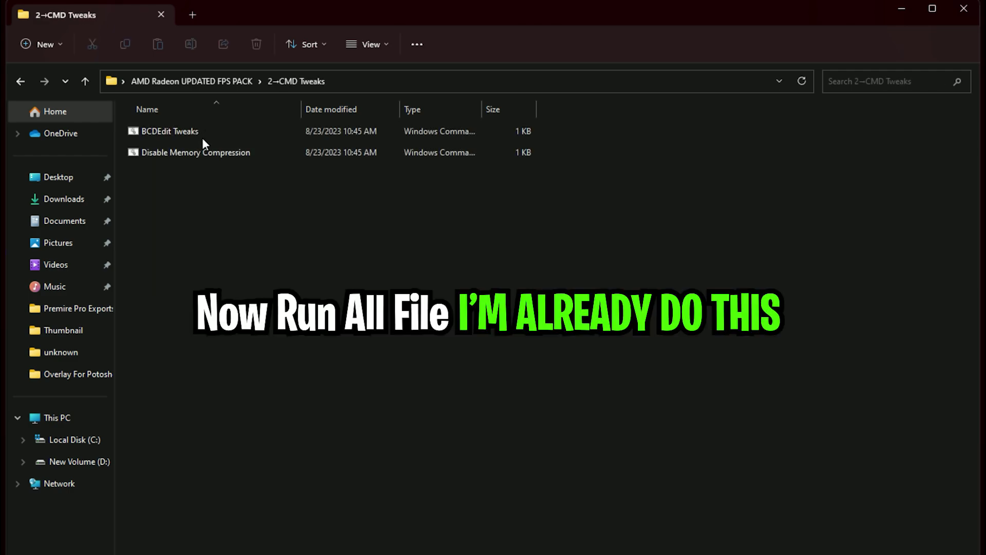
key("alt+Up")
double_click(198, 175)
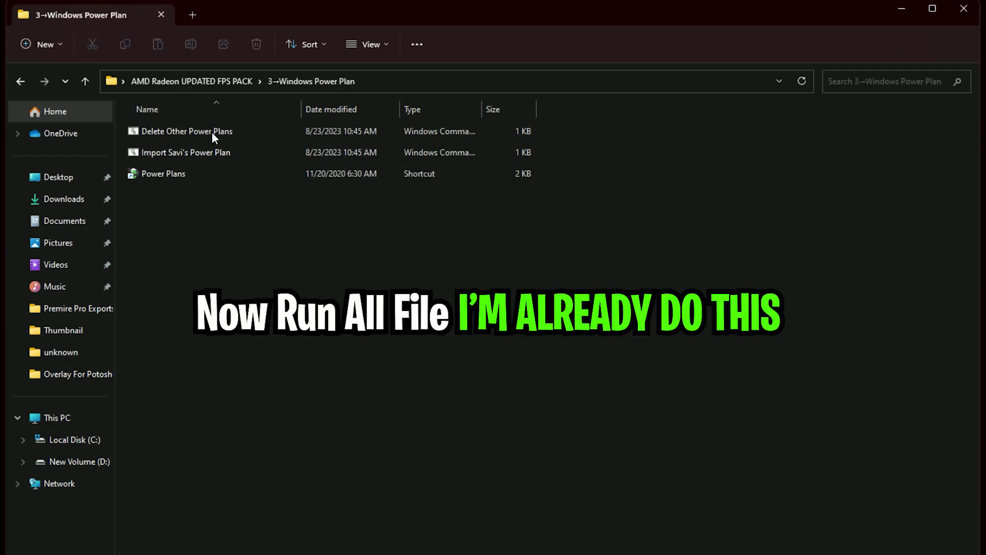
key("alt+Up")
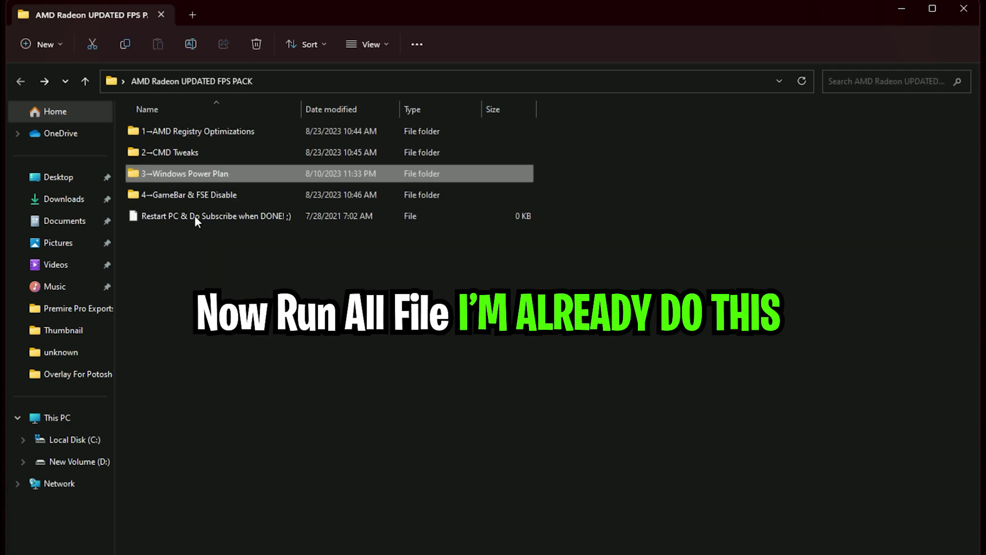
double_click(196, 195)
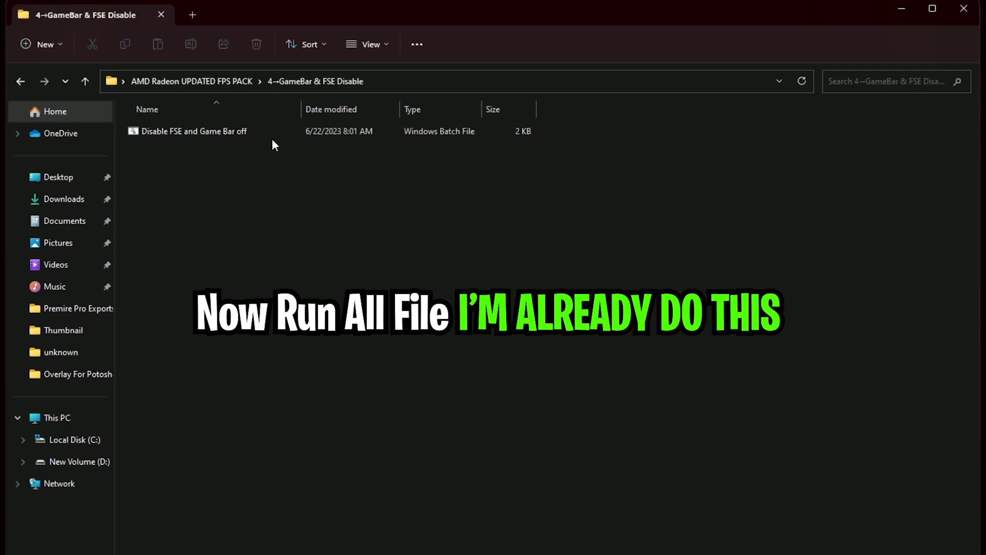
key("alt+Up")
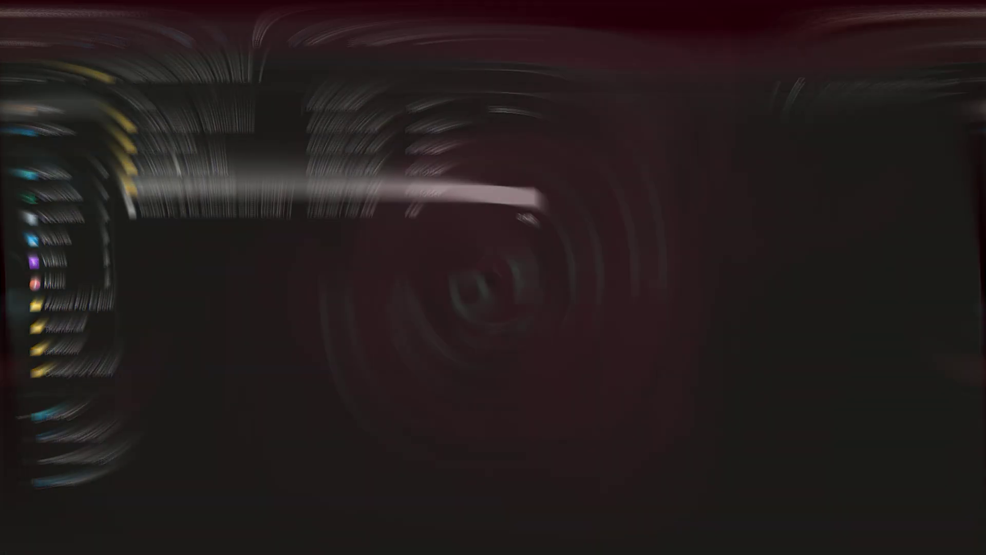
Open AMD Software: Adrenalin Edition from the desktop and go to its System settings for the driver update
right_click(366, 149)
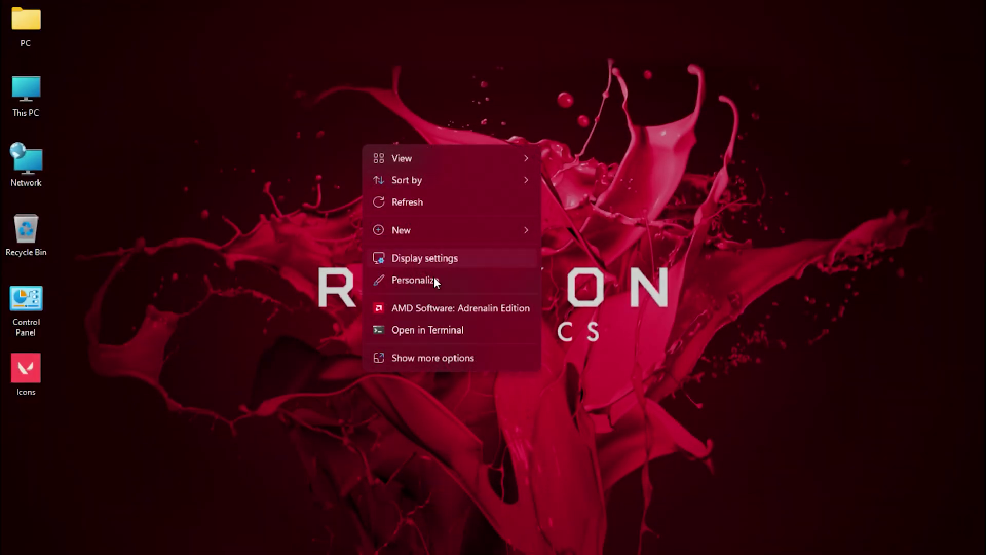
left_click(417, 307)
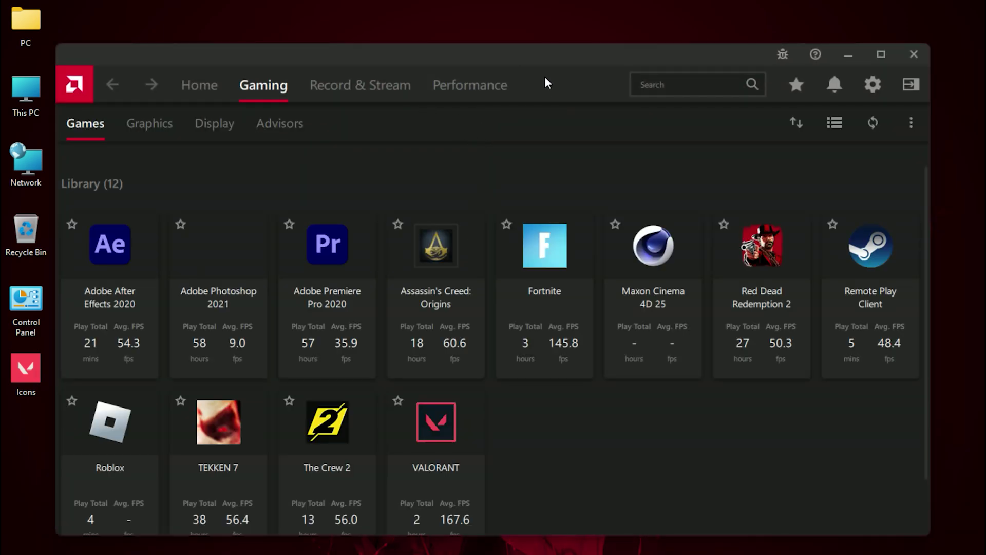
left_click(513, 85)
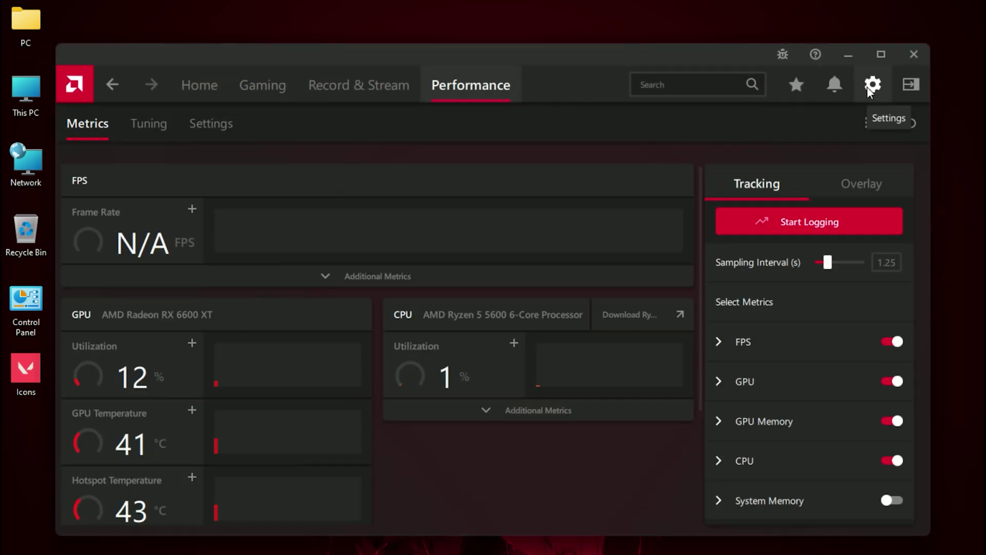
left_click(871, 84)
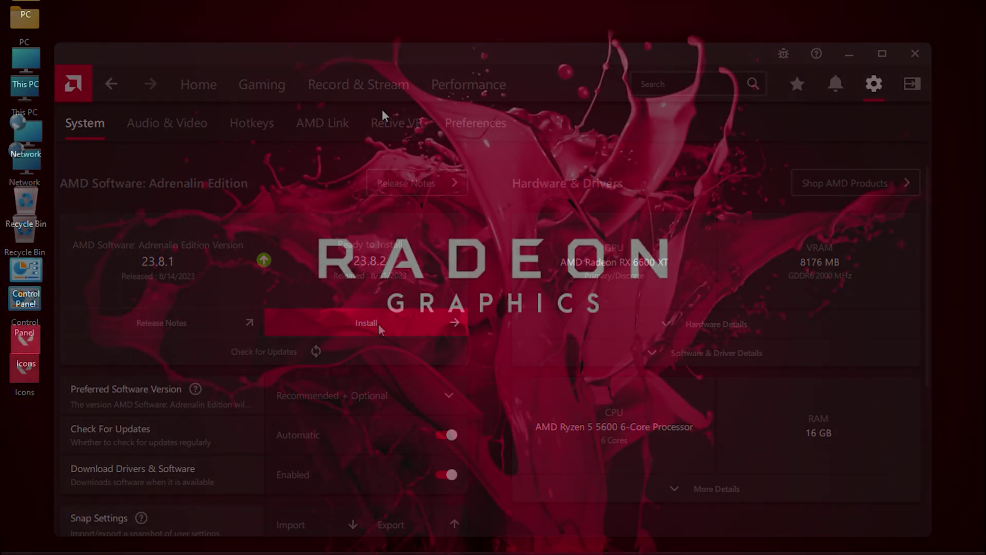
Reopen AMD Software: Adrenalin Edition, check the driver version and update status in the System settings, and return to the home page
right_click(383, 110)
left_click(442, 277)
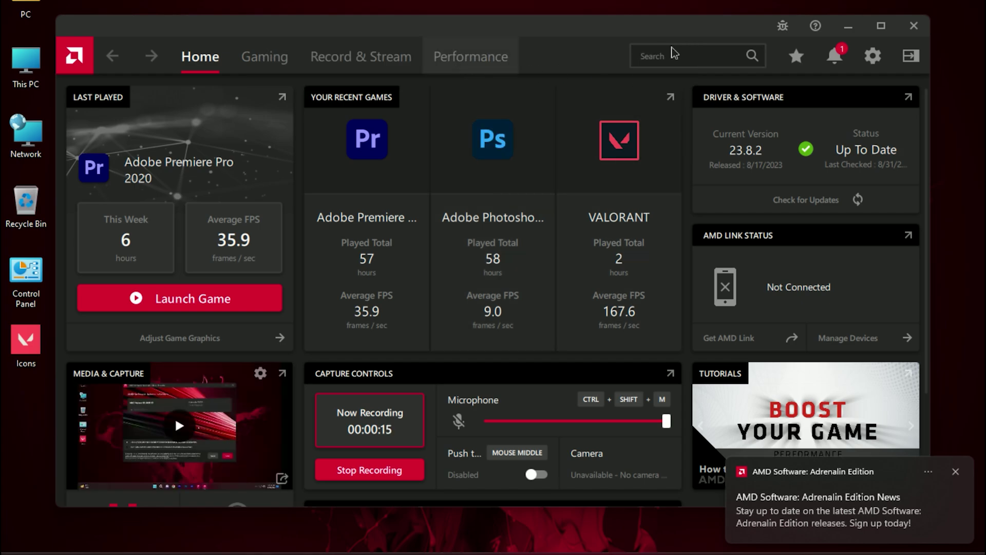
left_click(871, 56)
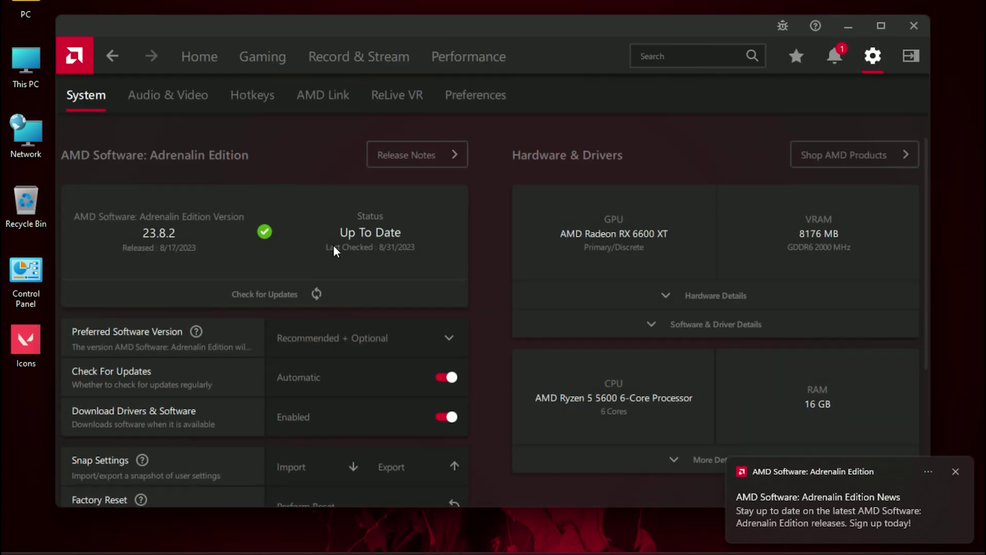
left_click(200, 56)
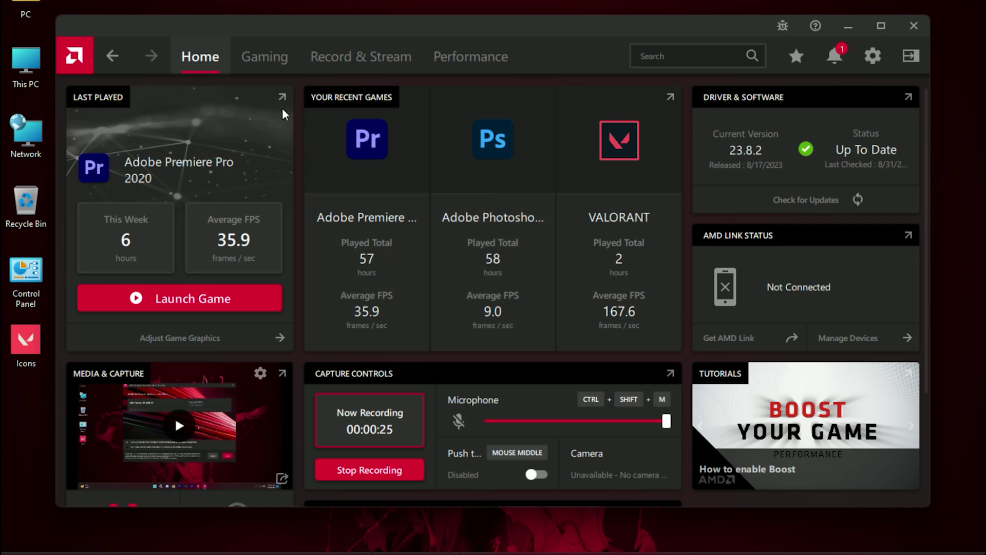
Apply the Gaming profile in the global graphics settings and turn off Radeon Anti-Lag
left_click(263, 61)
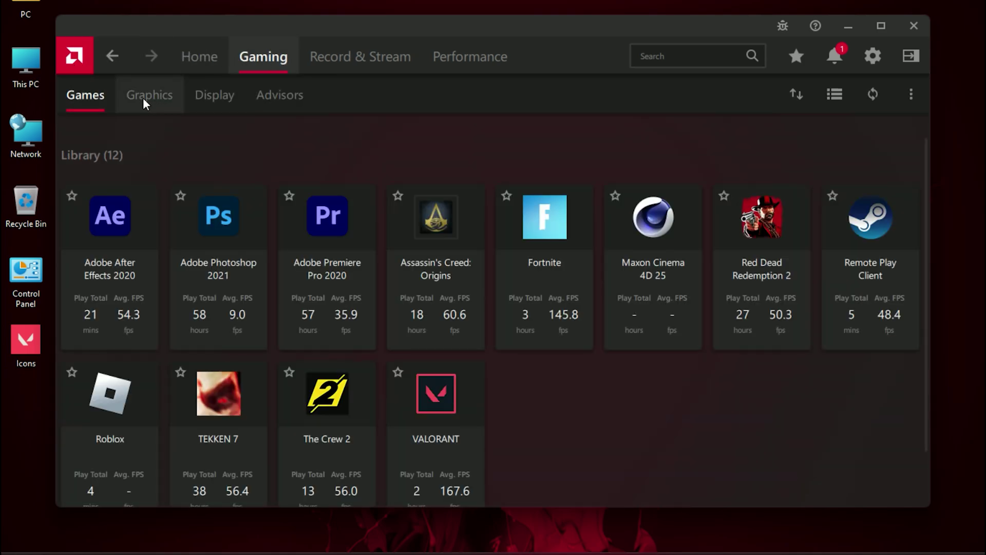
left_click(166, 99)
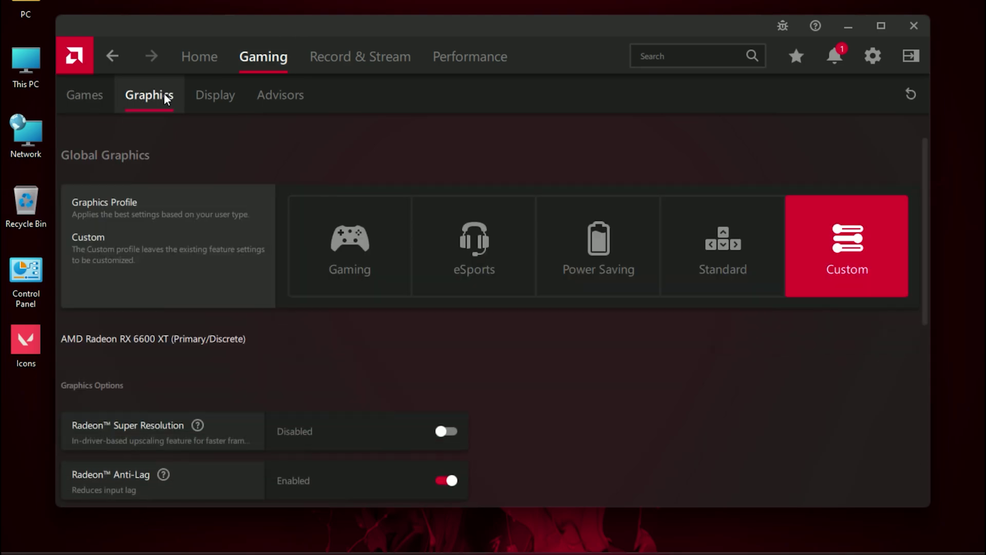
left_click(351, 256)
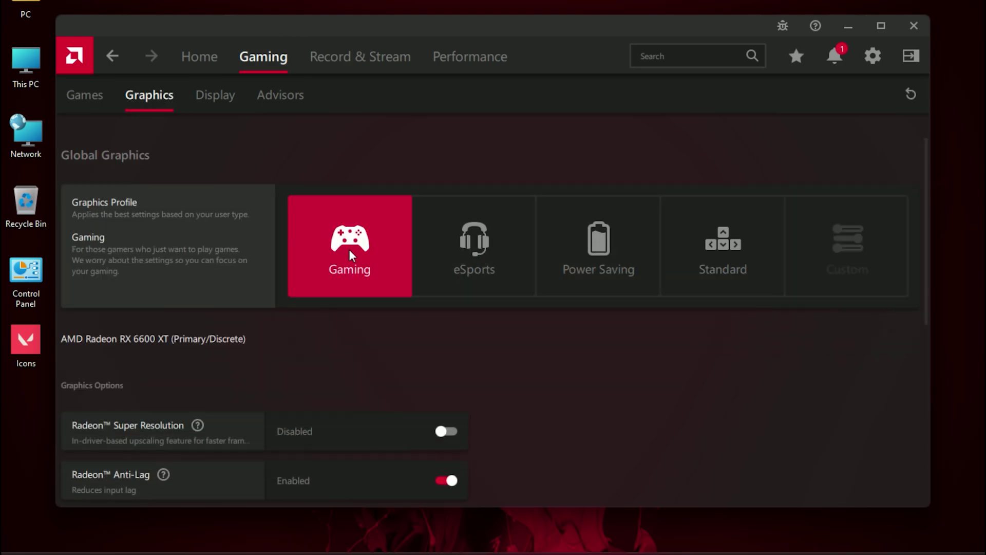
scroll(433, 345, "down", 3)
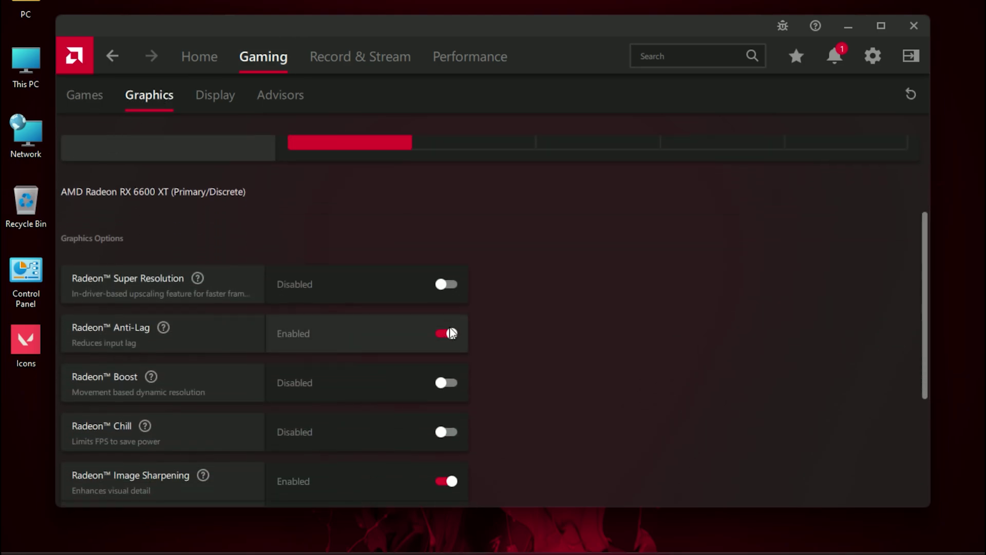
left_click(451, 333)
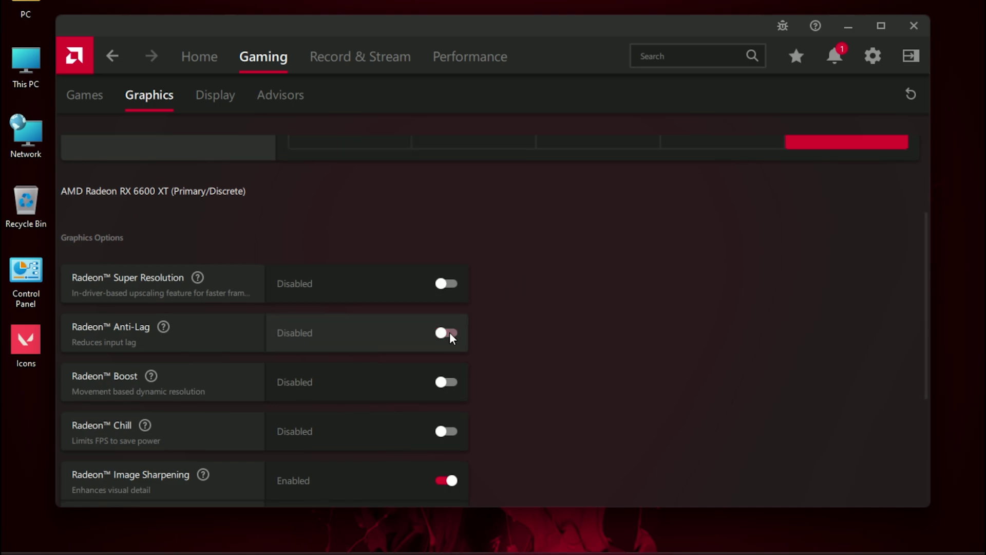
Enable Radeon Anti-Lag and set the Radeon Image Sharpening sharpness to 60%
scroll(591, 425, "down", 4)
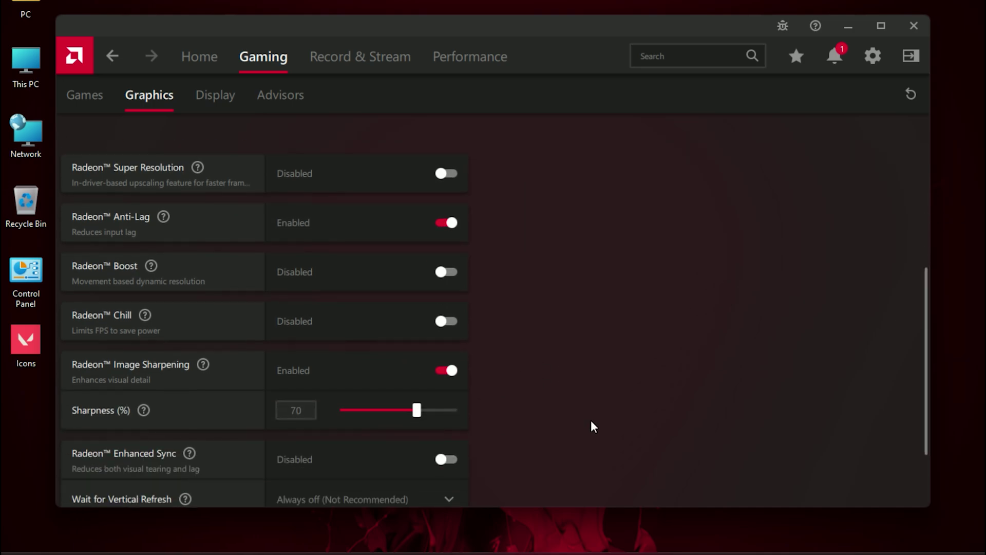
left_click(452, 274)
left_click(446, 310)
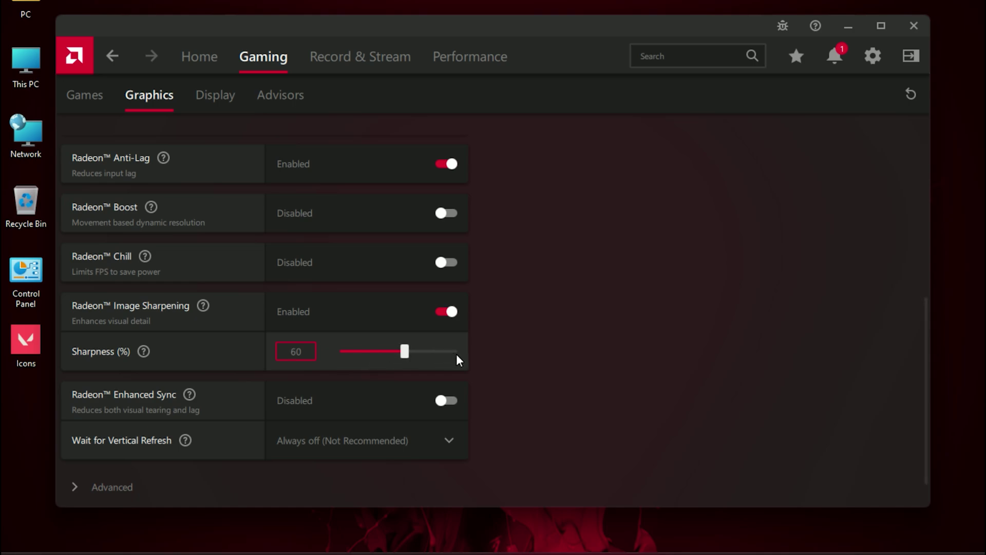
Set Wait for Vertical Refresh to Always off (Not Recommended) in the graphics options
scroll(459, 359, "down", 1)
left_click(339, 408)
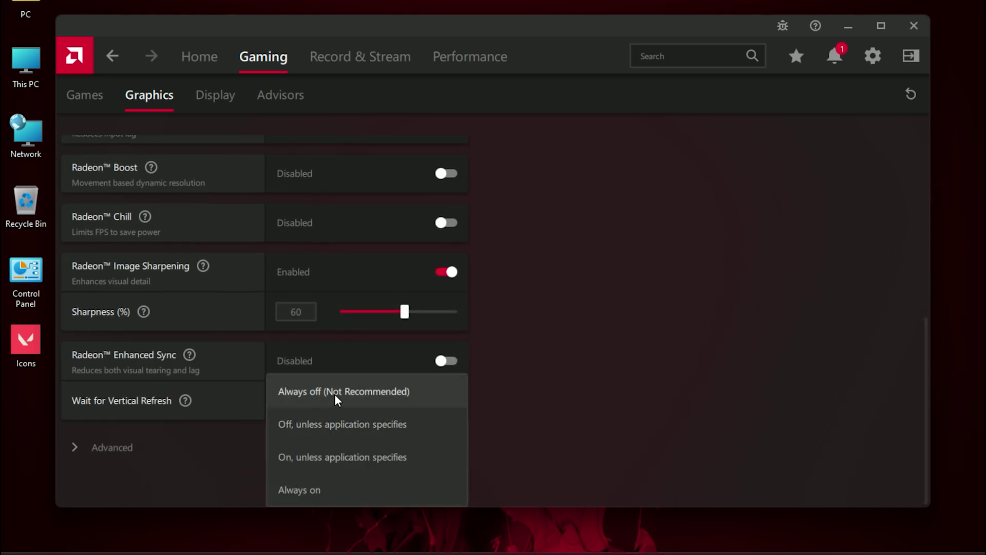
left_click(395, 403)
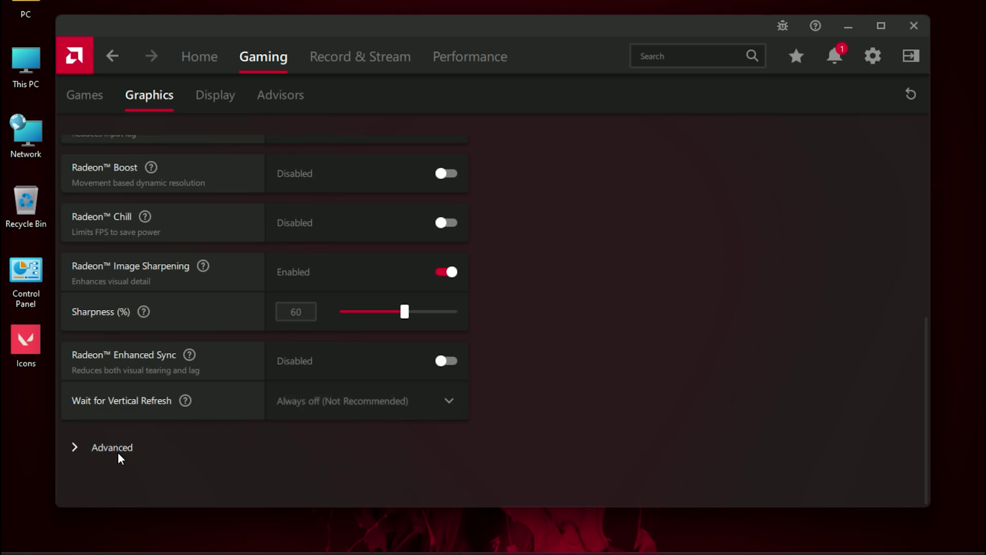
In the advanced graphics options, set Anti-Aliasing to Use application settings and the Anti-Aliasing Method to Multisampling
left_click(118, 447)
scroll(249, 409, "down", 5)
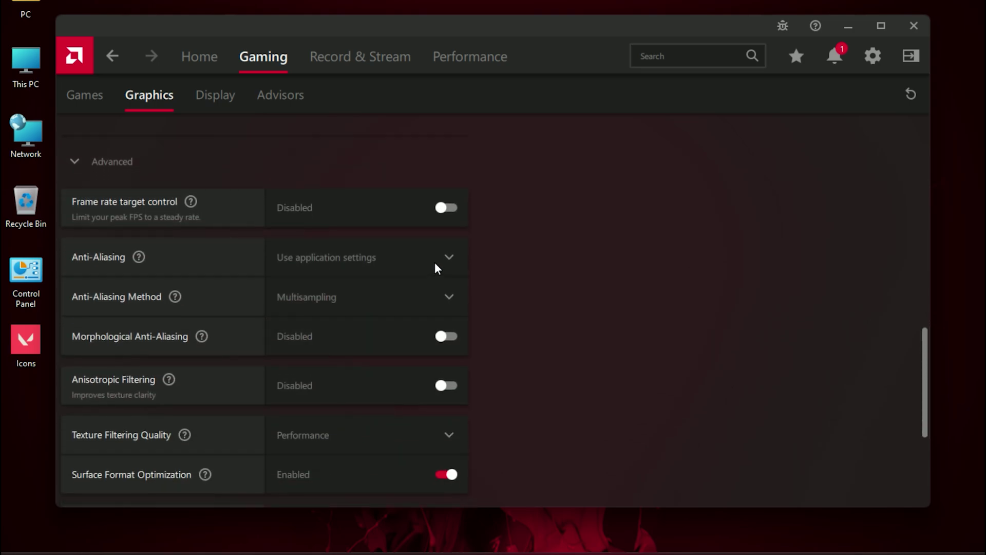
left_click(321, 259)
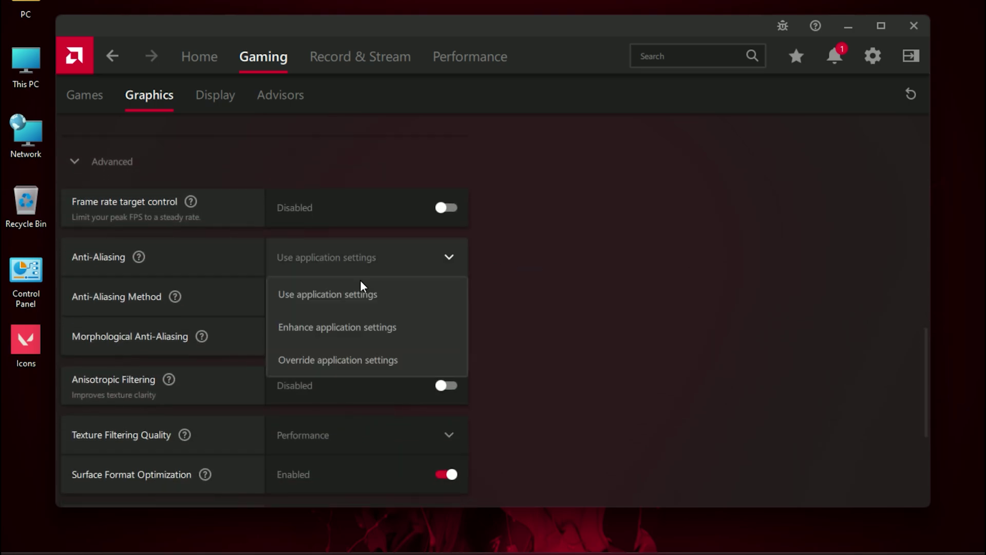
left_click(319, 296)
left_click(322, 303)
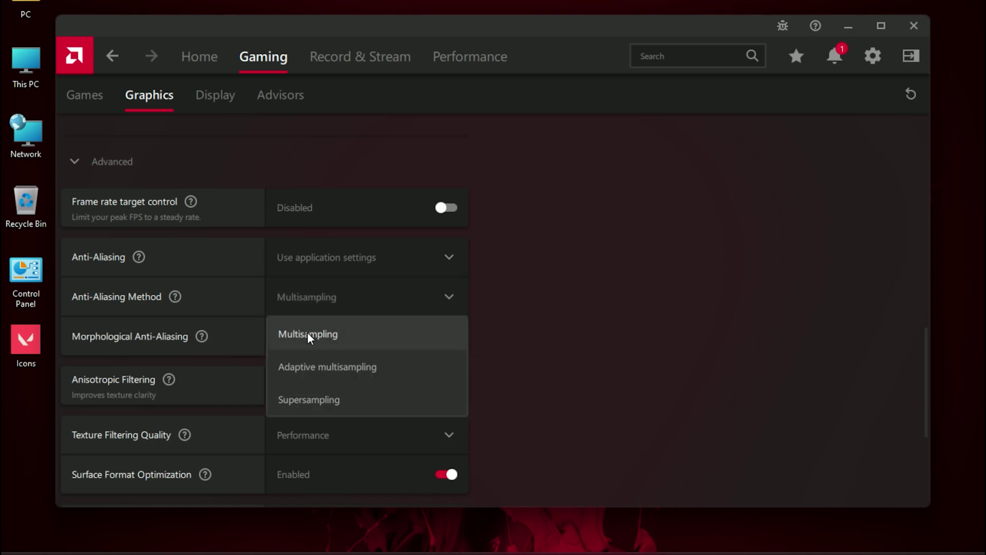
left_click(310, 334)
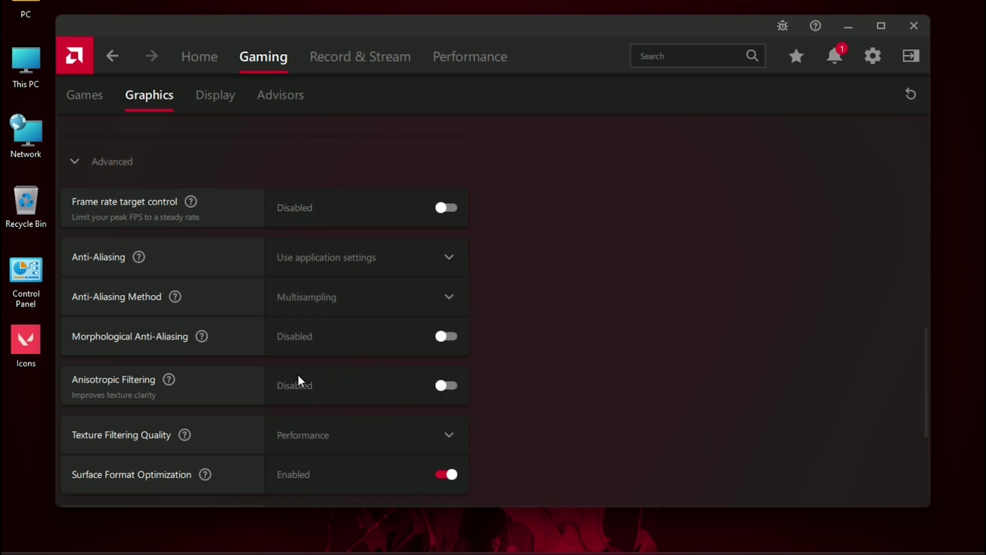
Set Texture Filtering Quality to Performance in the advanced graphics options
scroll(327, 390, "down", 2)
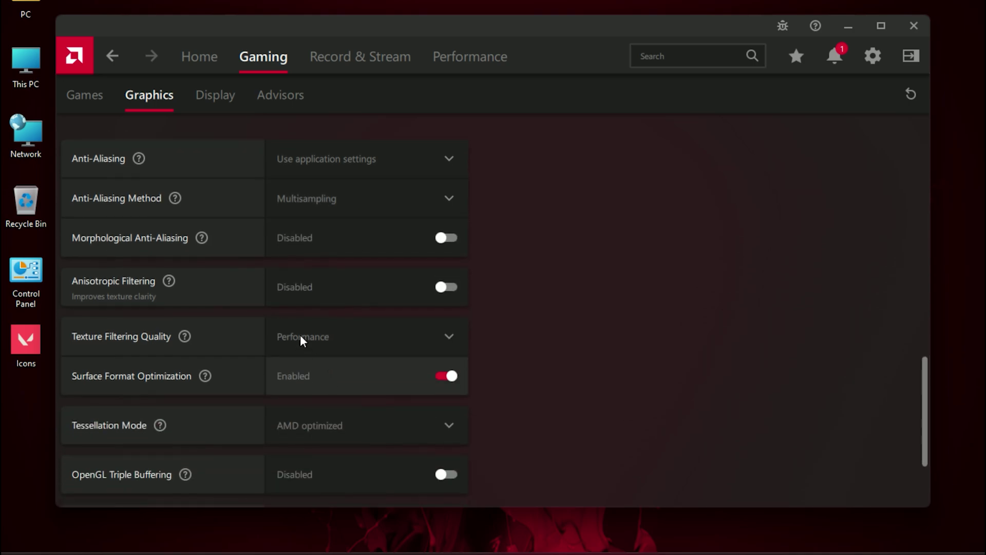
left_click(319, 339)
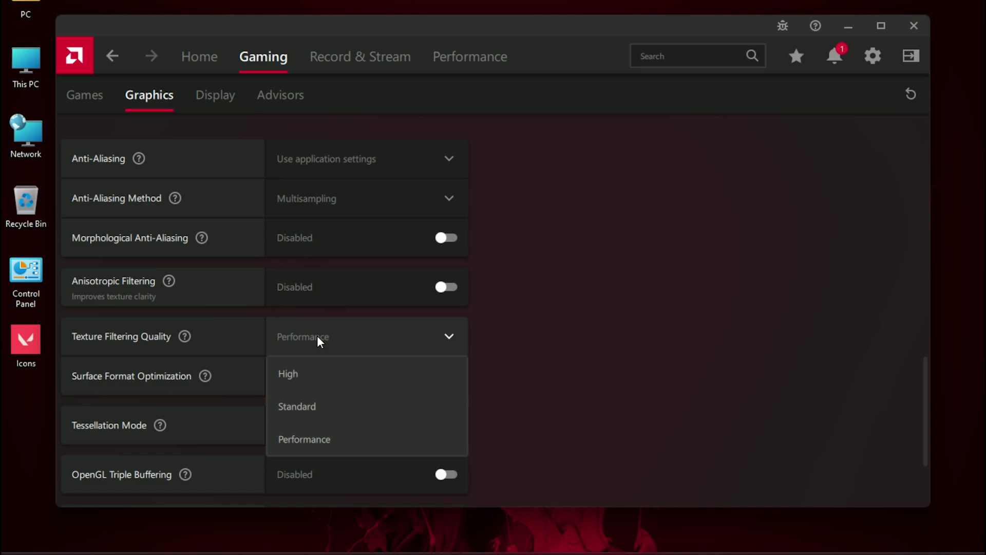
left_click(312, 440)
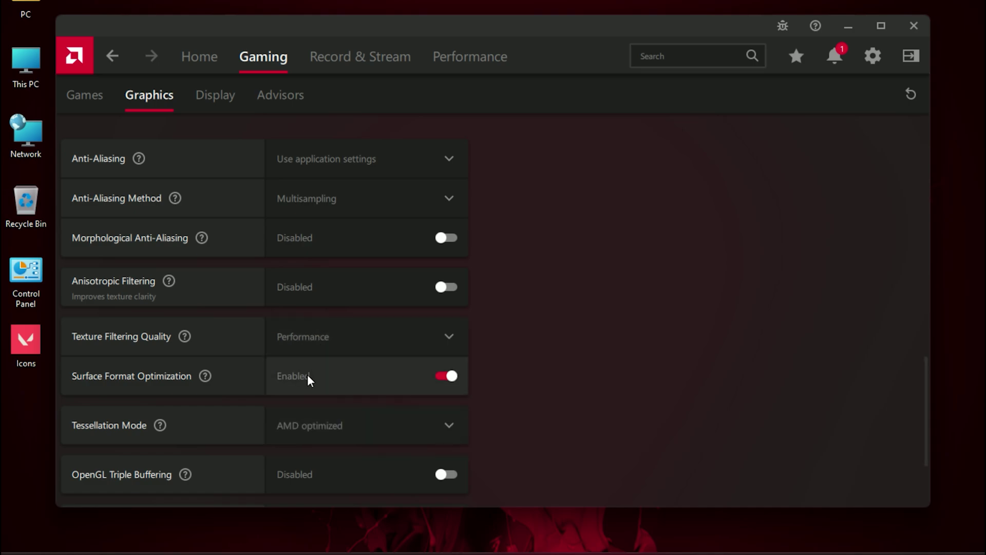
Set Tessellation Mode to Override application settings with a maximum level of 2x, and clear the shader cache
scroll(342, 403, "down", 2)
scroll(331, 424, "down", 1)
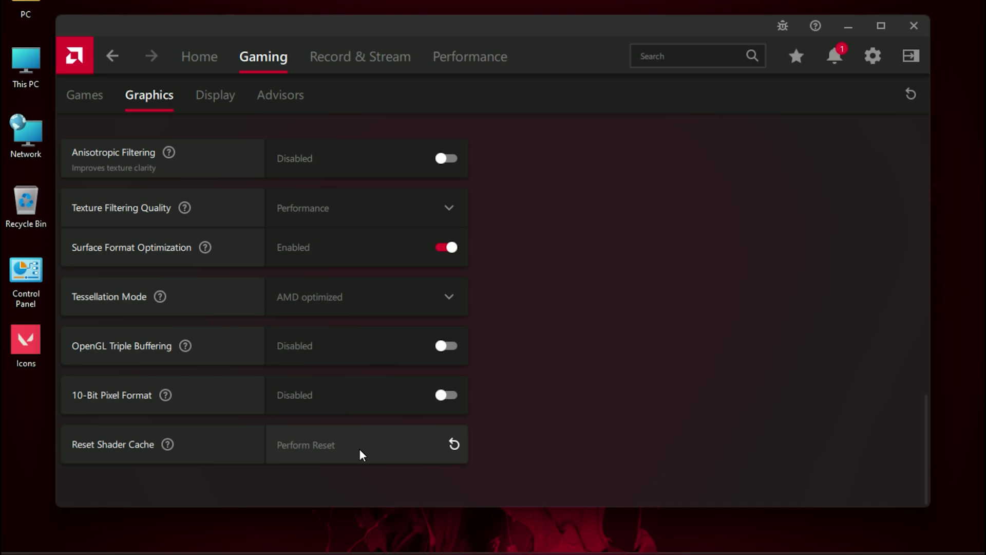
left_click(359, 295)
left_click(333, 399)
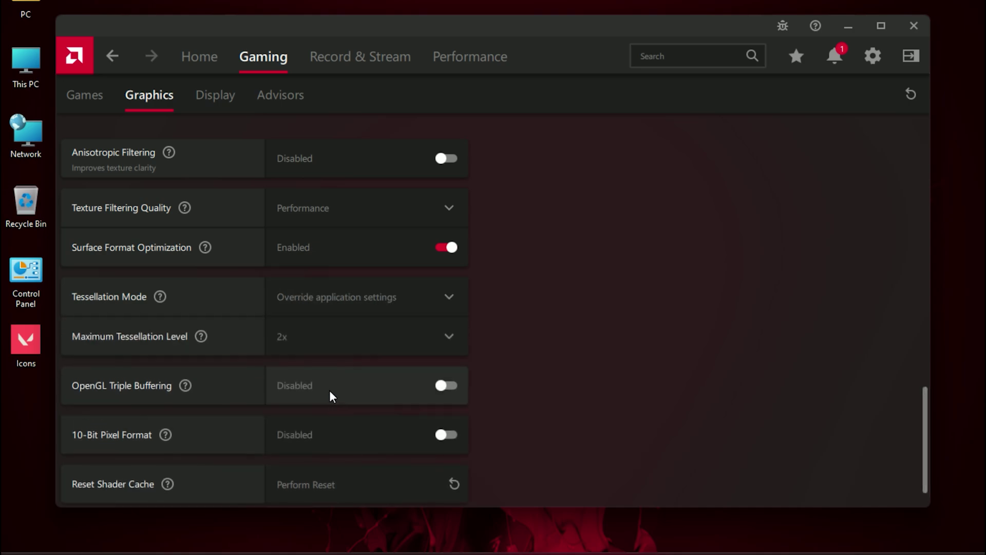
left_click(290, 326)
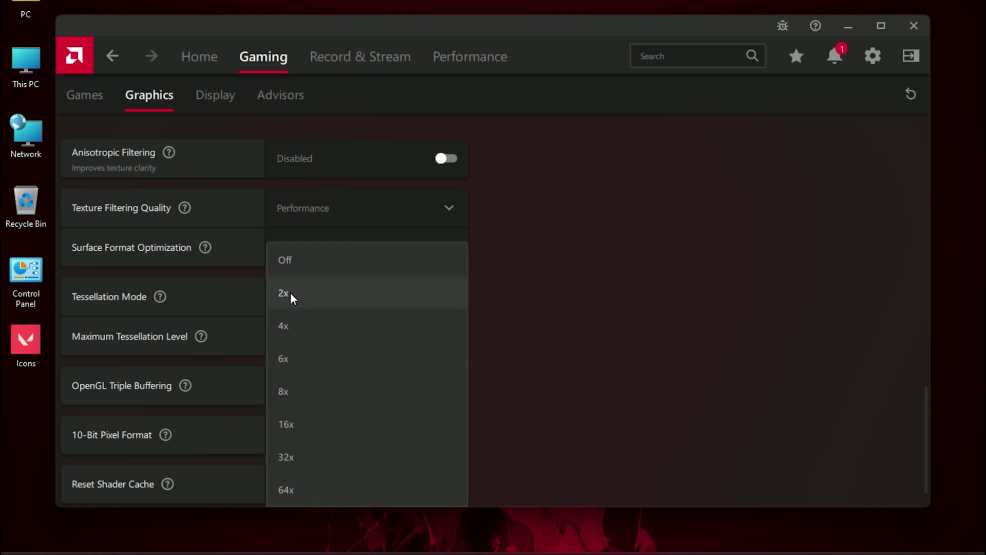
left_click(290, 295)
left_click(355, 482)
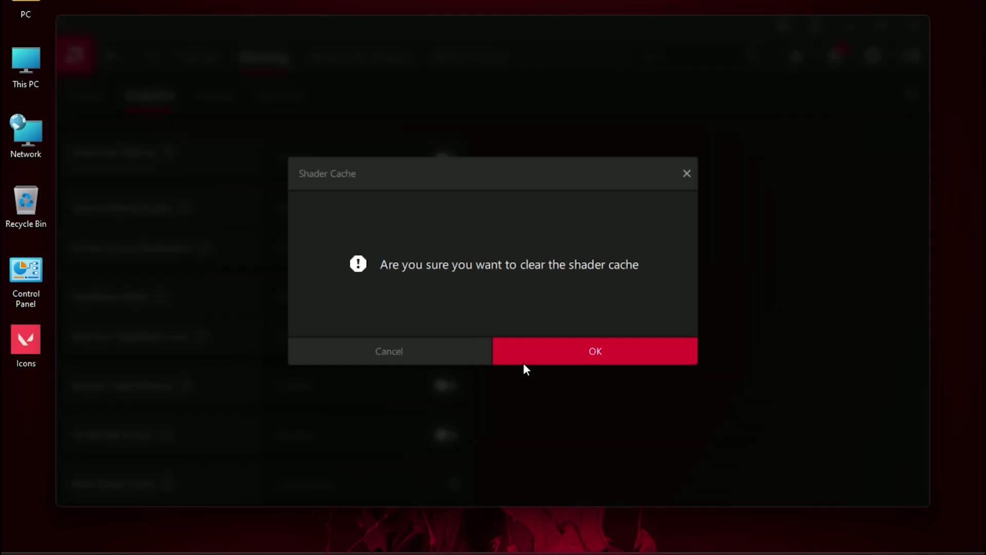
left_click(534, 352)
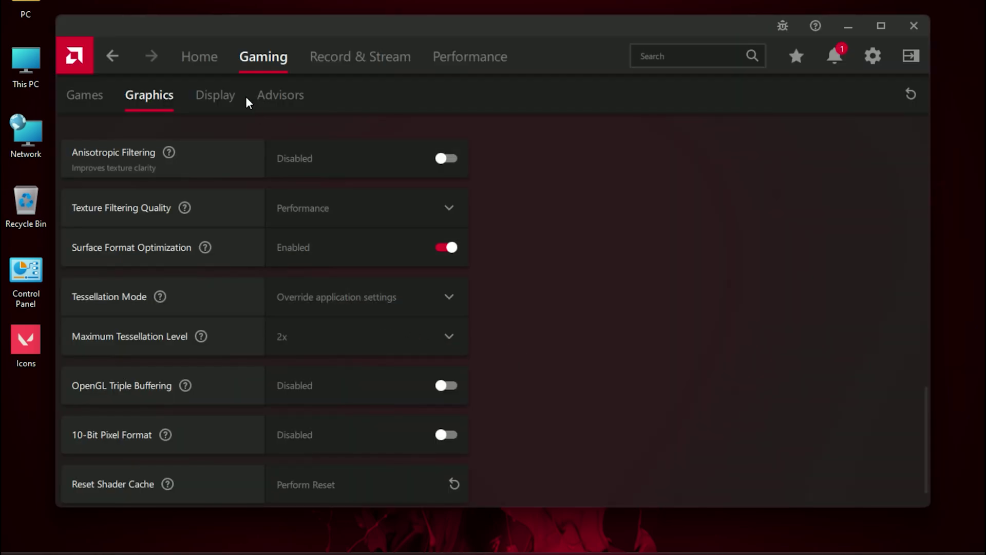
In the gaming display settings, check the Color Depth options and set Pixel Format to RGB 4:4:4 Pixel Format PC Standard
left_click(216, 96)
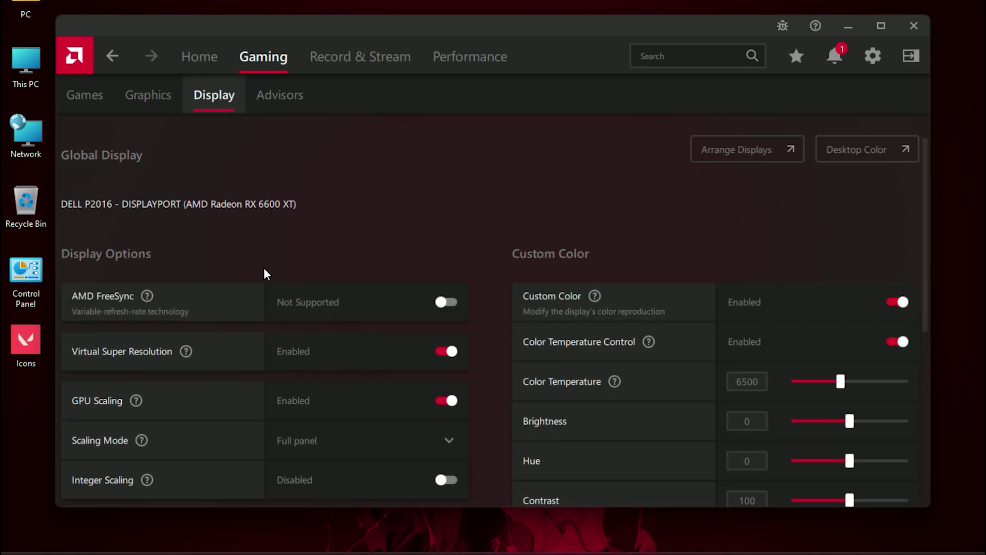
scroll(266, 287, "down", 3)
scroll(266, 286, "up", 1)
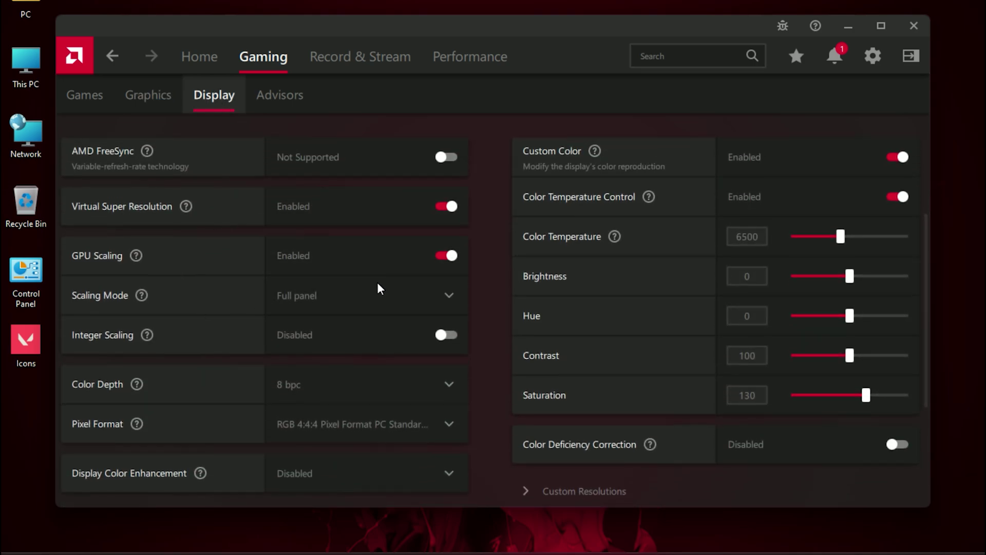
scroll(379, 287, "down", 1)
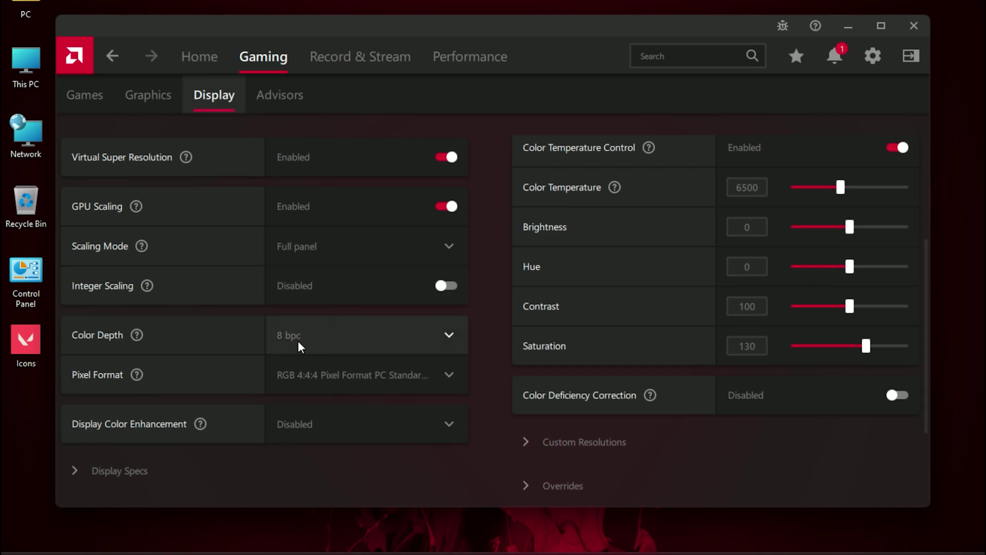
left_click(343, 331)
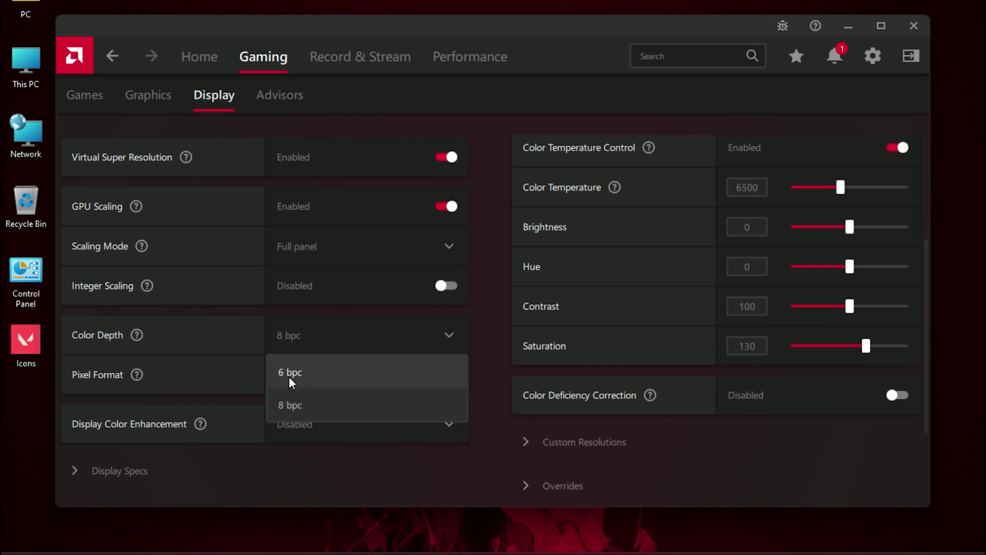
left_click(496, 284)
left_click(374, 375)
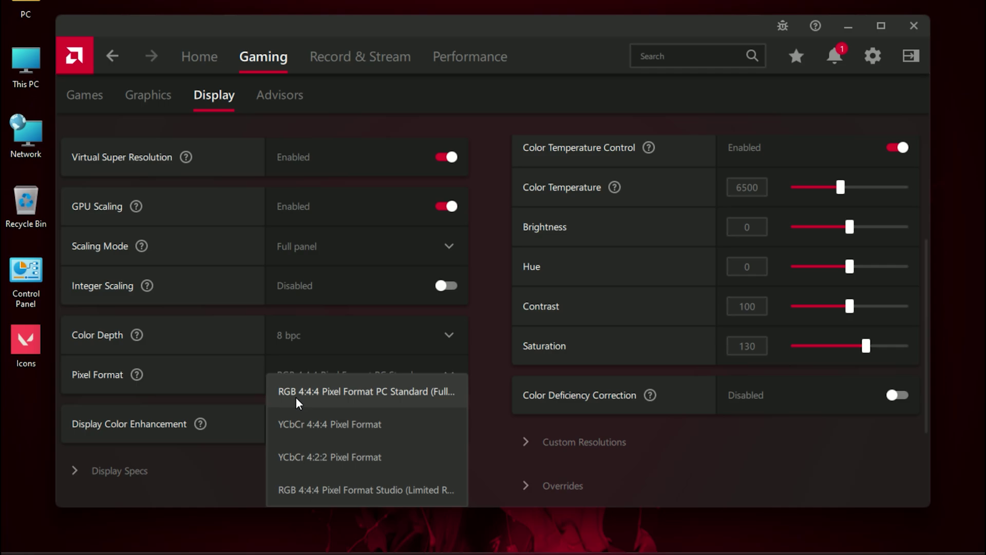
left_click(314, 403)
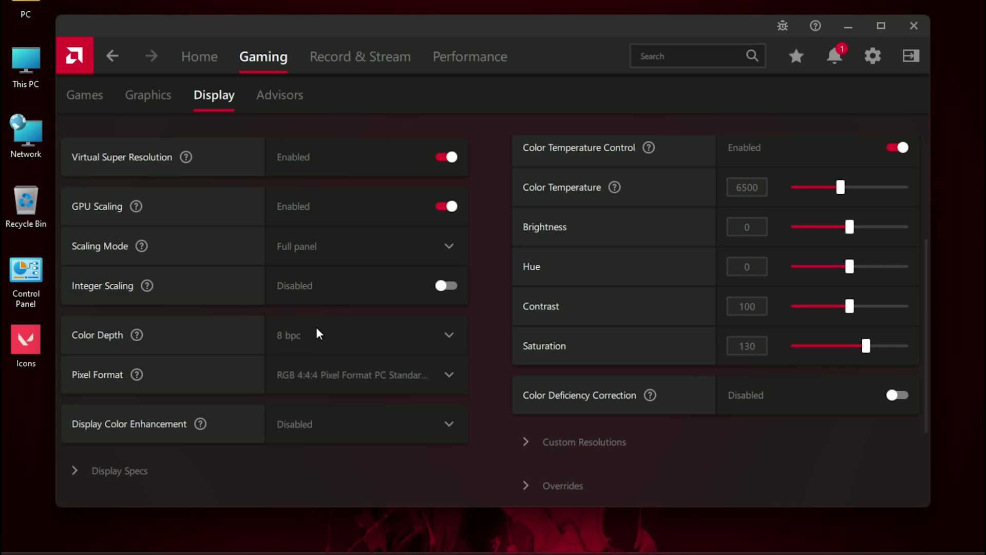
Toggle Custom Color off and back on for the display, and set its saturation to 131
scroll(317, 332, "down", 1)
scroll(317, 332, "up", 3)
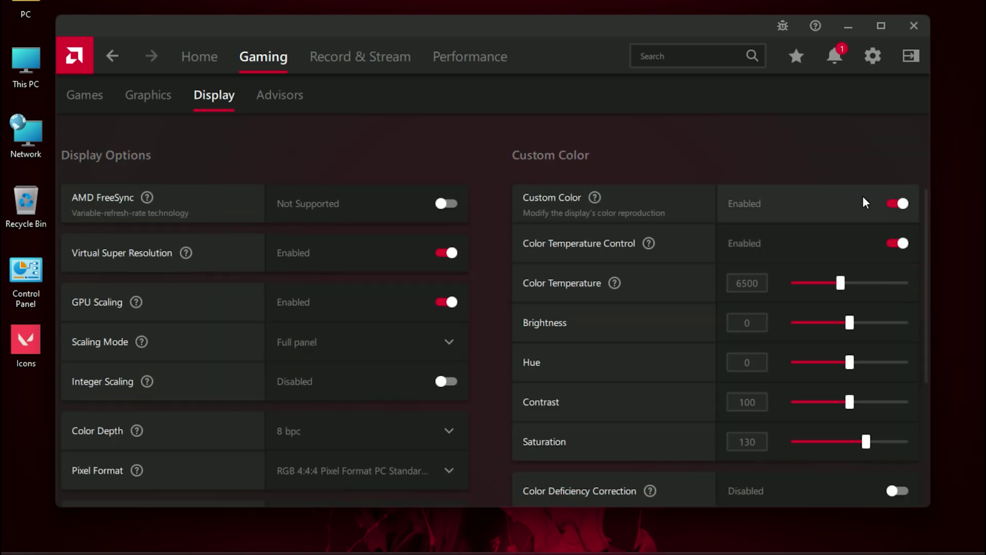
left_click(882, 203)
left_click(898, 204)
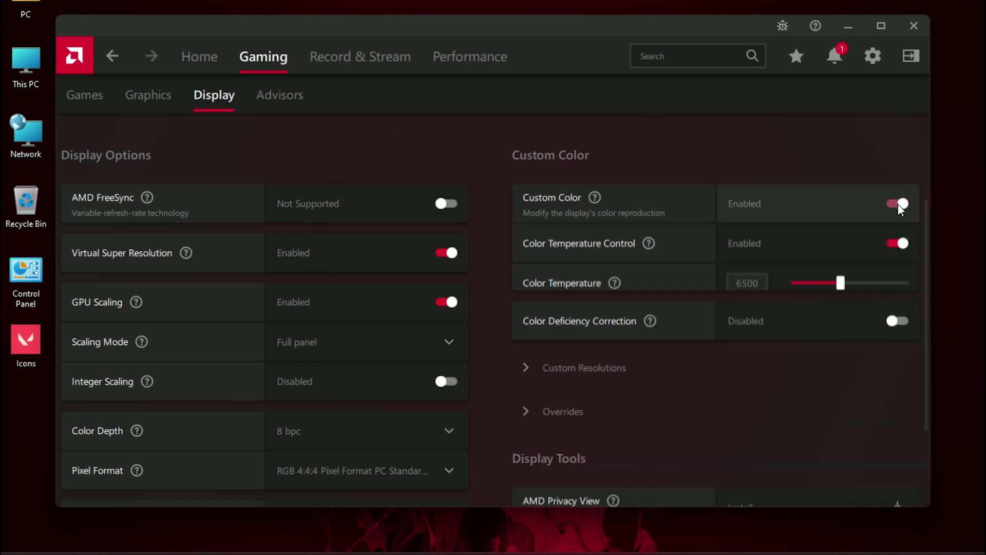
scroll(842, 392, "down", 1)
left_click_drag(844, 394, 854, 397)
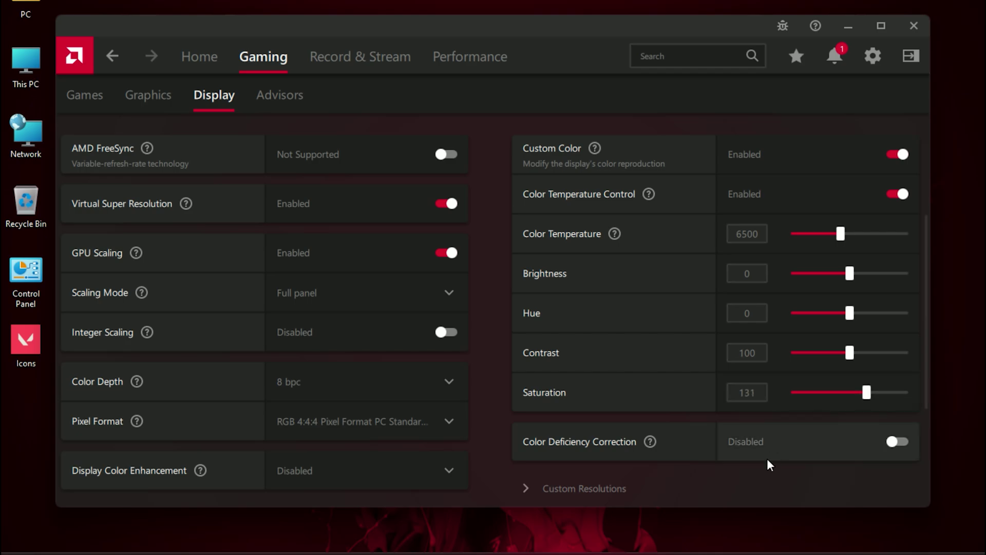
scroll(744, 411, "up", 3)
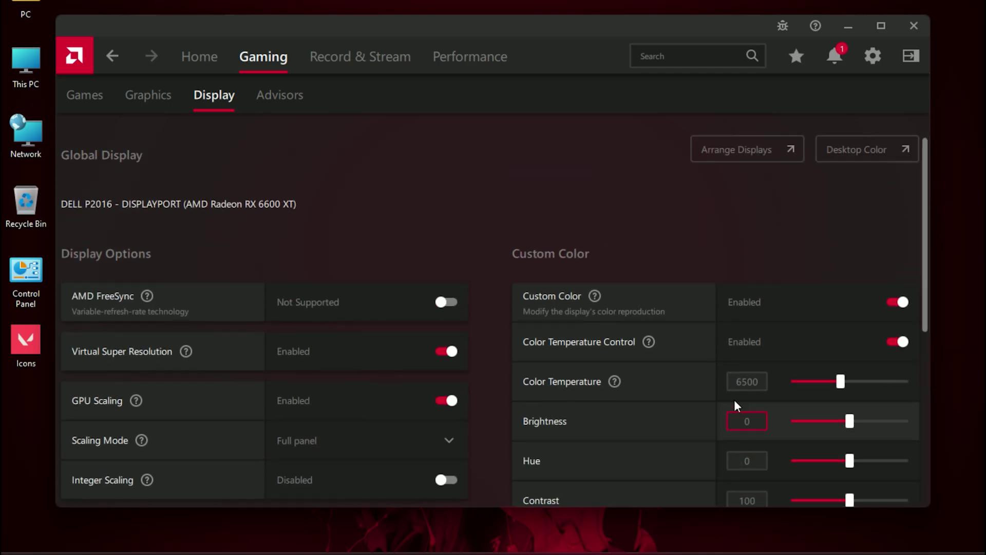
Look through the game advisors, the performance metrics, the system, CPU and GPU tuning options, and the metrics settings
left_click(273, 98)
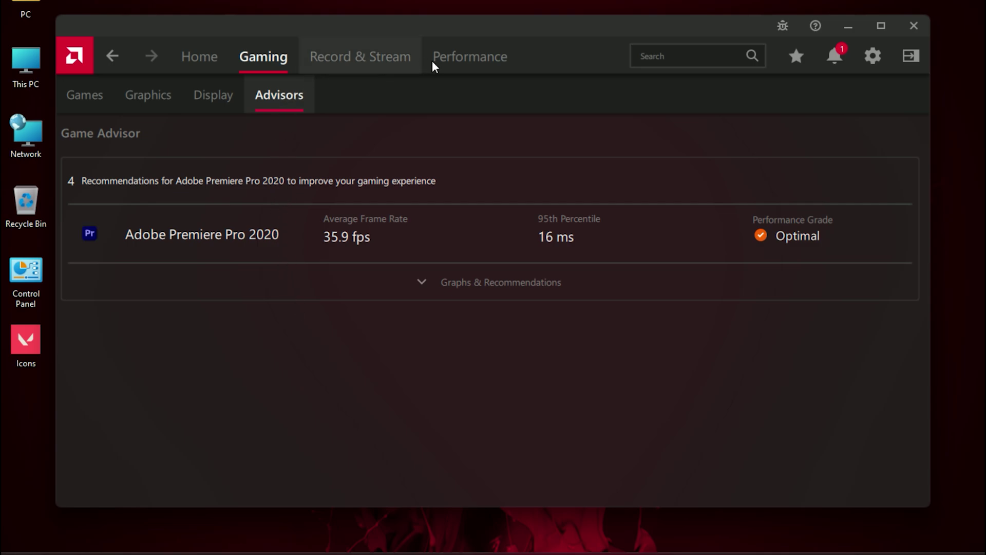
left_click(480, 61)
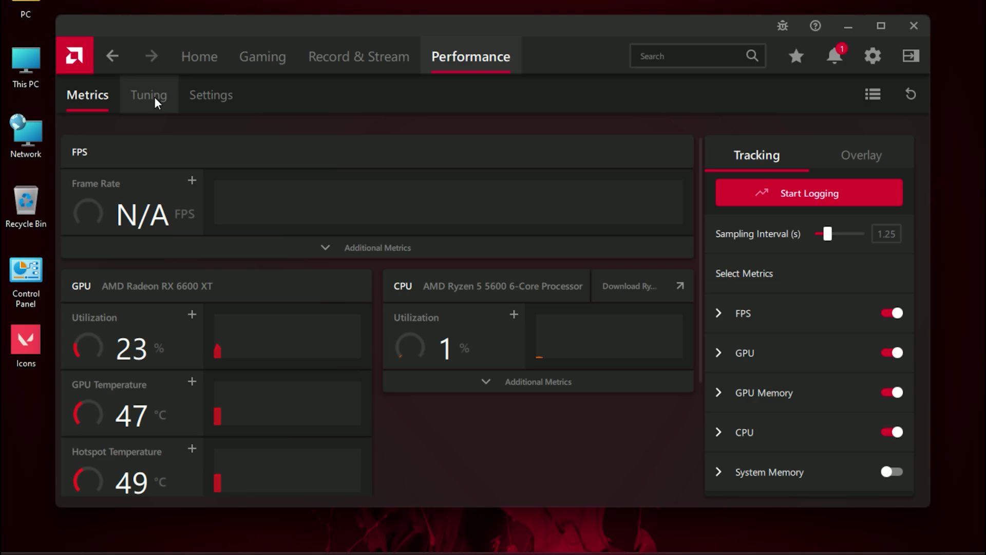
left_click(155, 96)
scroll(131, 257, "down", 1)
scroll(131, 256, "down", 6)
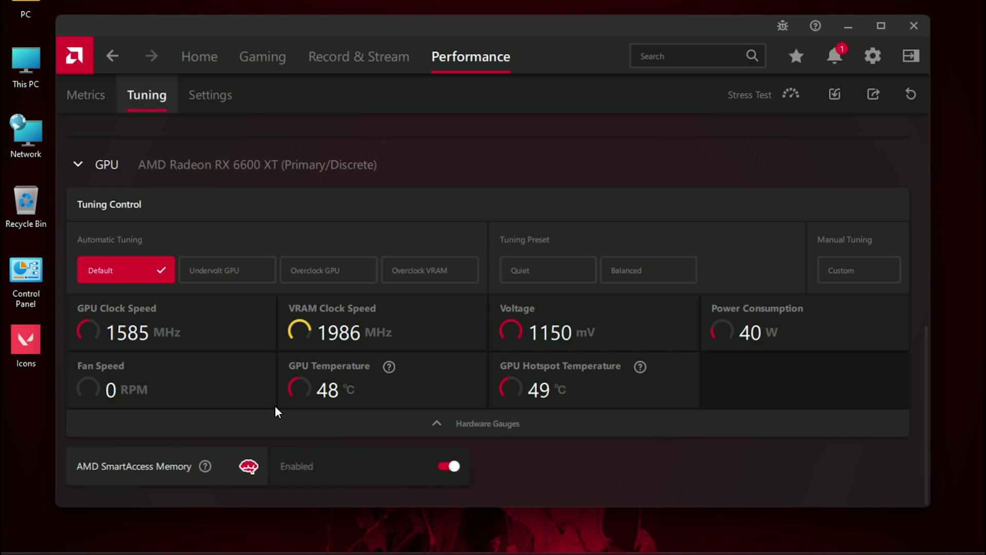
scroll(255, 399, "up", 5)
scroll(341, 168, "up", 1)
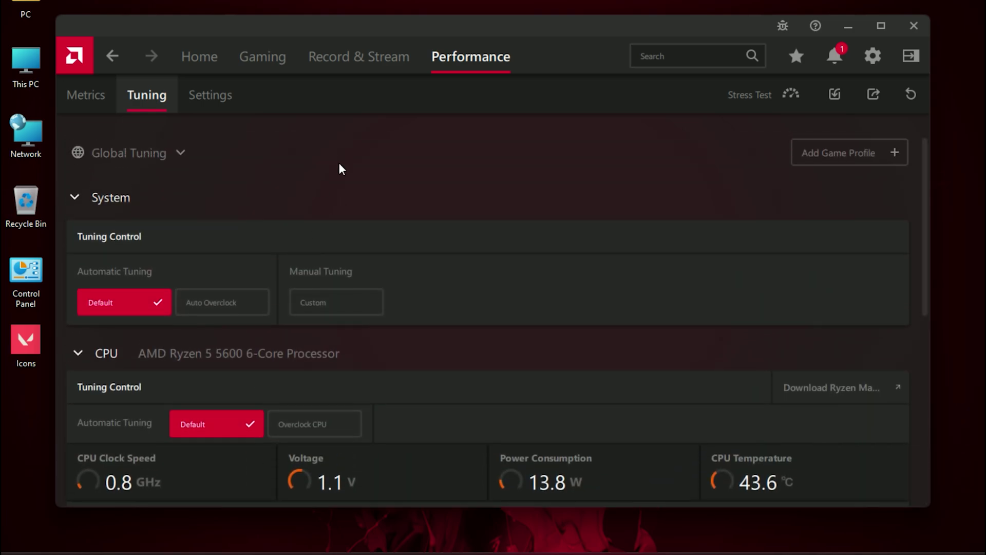
left_click(194, 100)
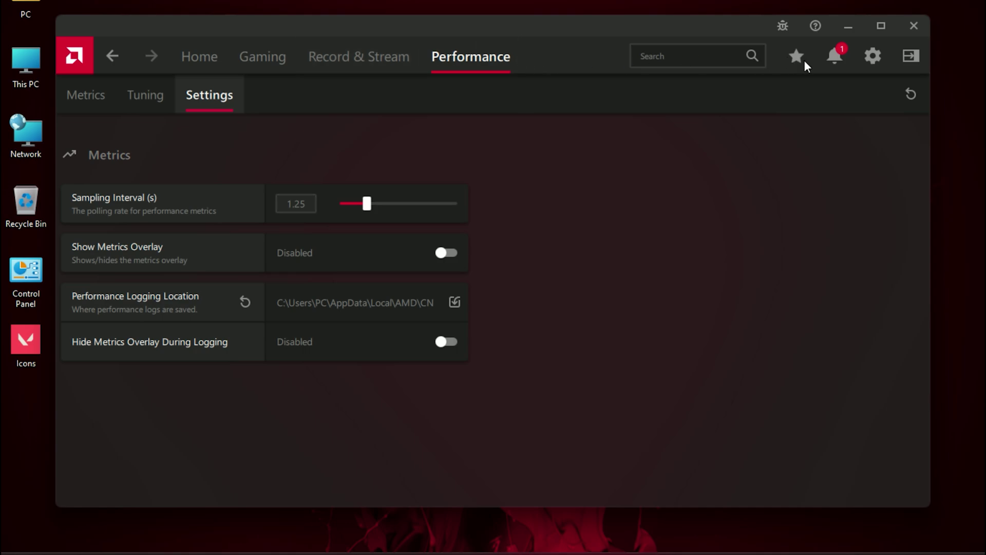
Turn off In-Game Overlay, Advertisements and Toast Notifications in the software preferences, and close the program
left_click(873, 58)
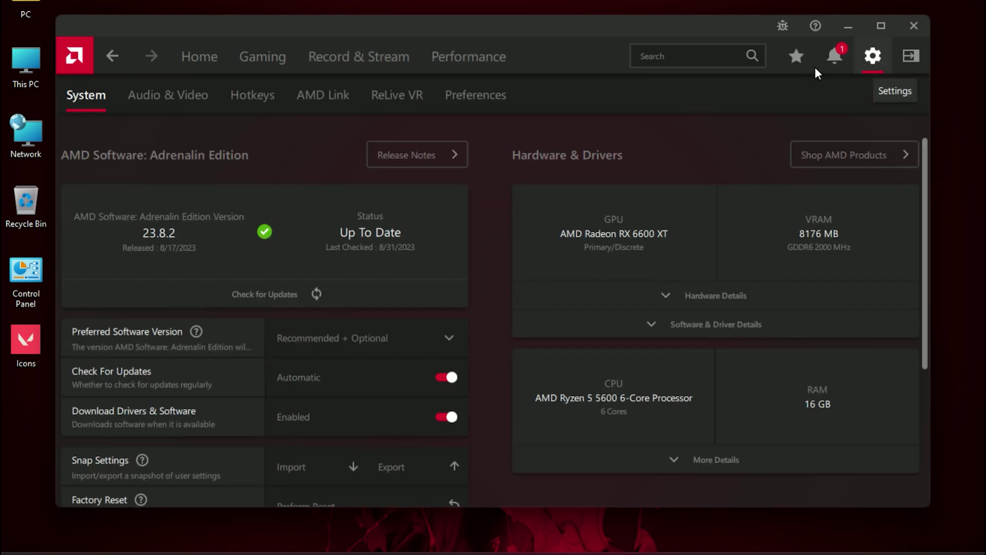
scroll(207, 235, "down", 1)
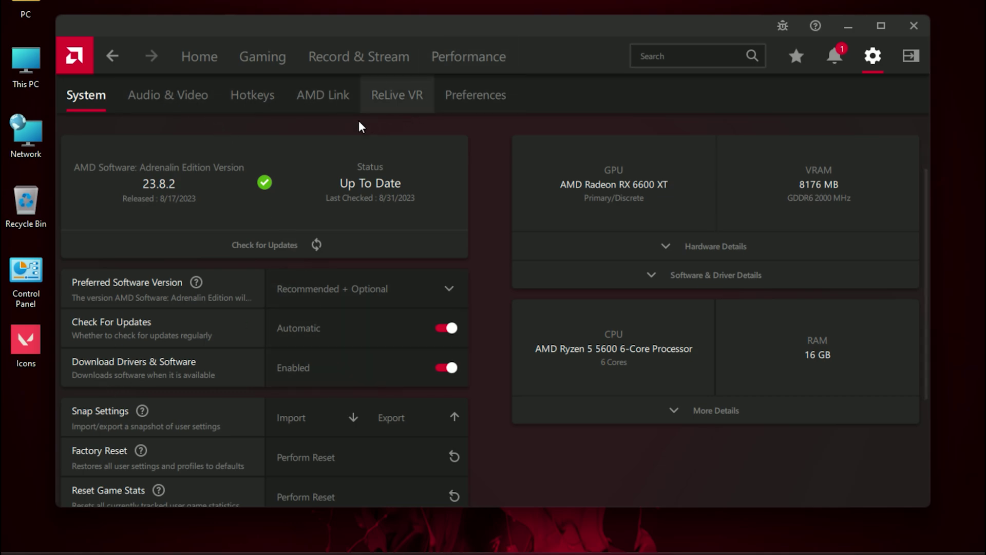
left_click(465, 102)
scroll(505, 272, "down", 1)
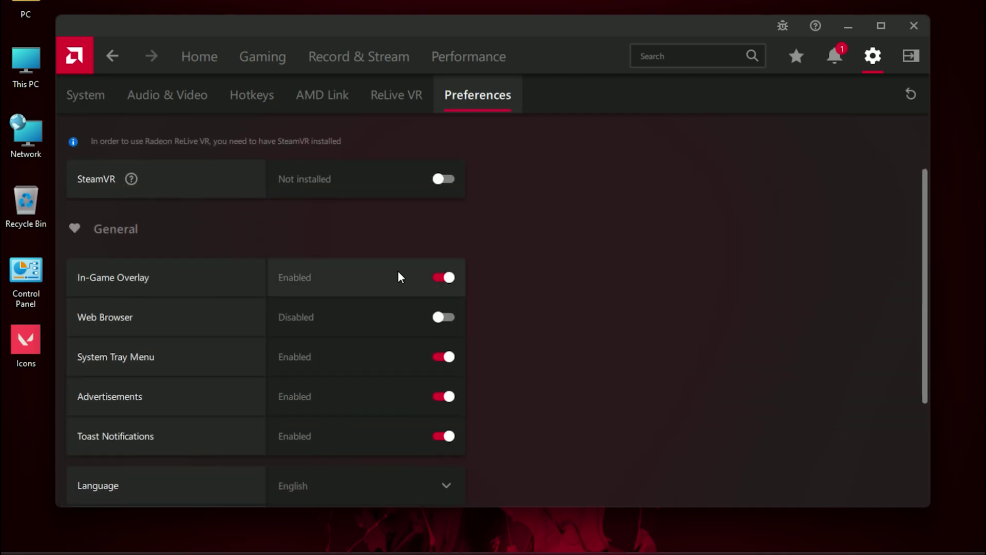
left_click(435, 277)
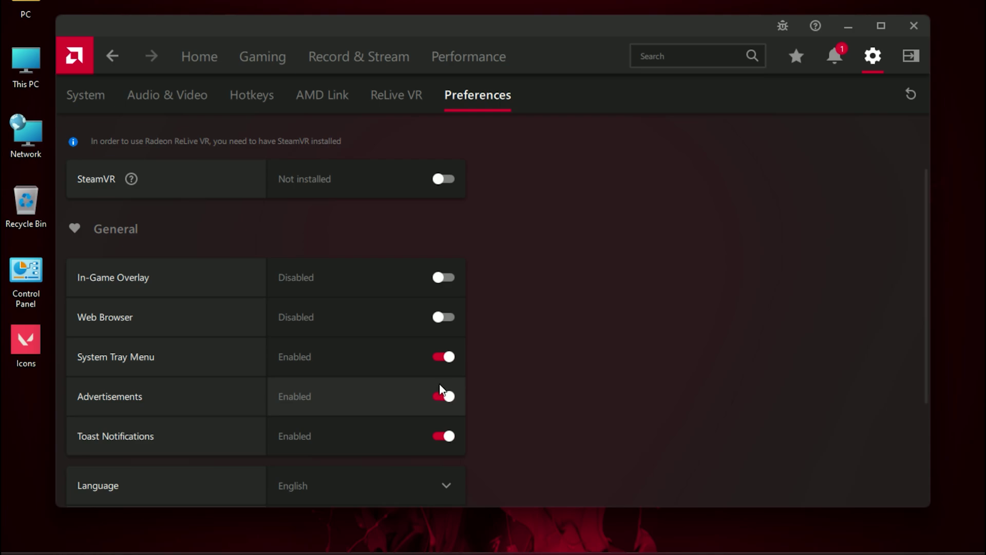
left_click(439, 439)
scroll(457, 424, "down", 3)
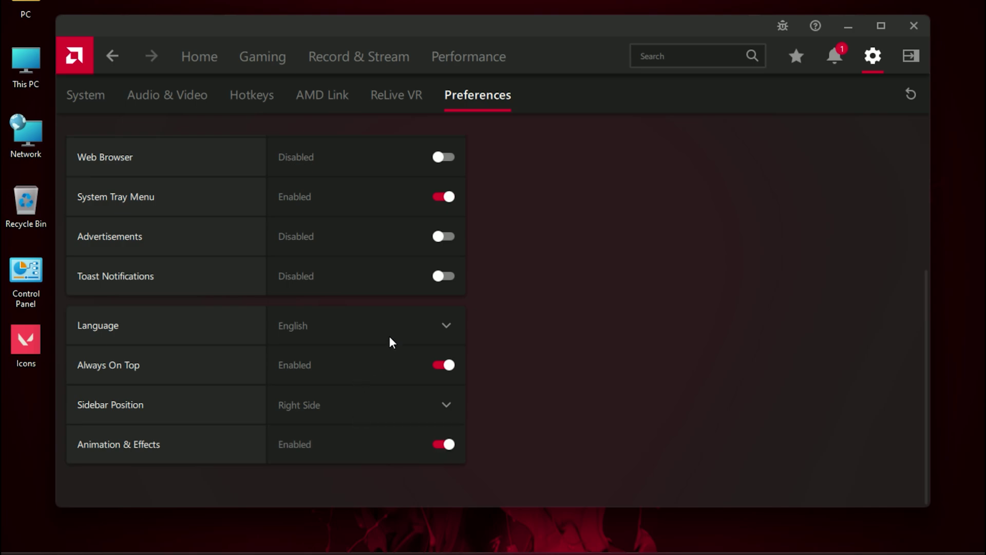
scroll(392, 341, "up", 3)
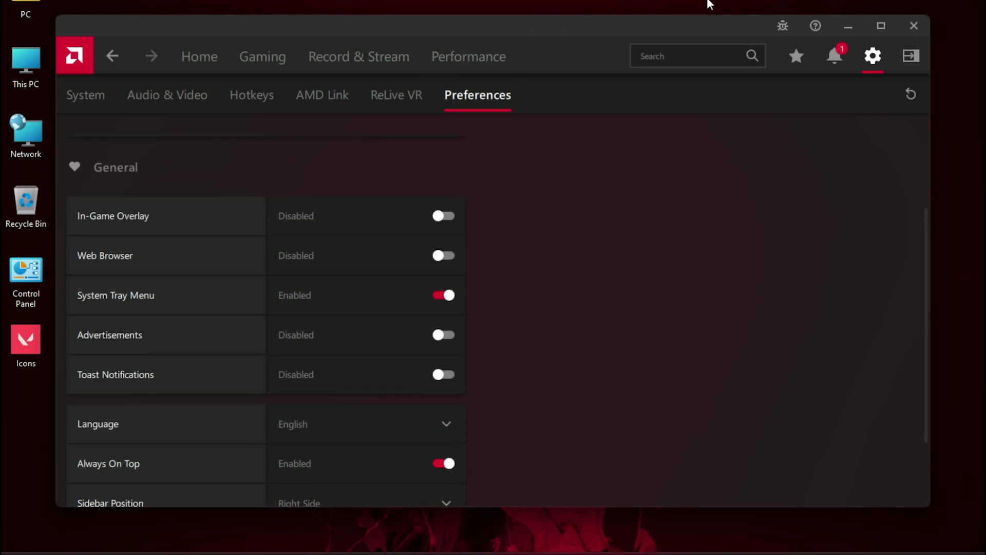
left_click(913, 27)
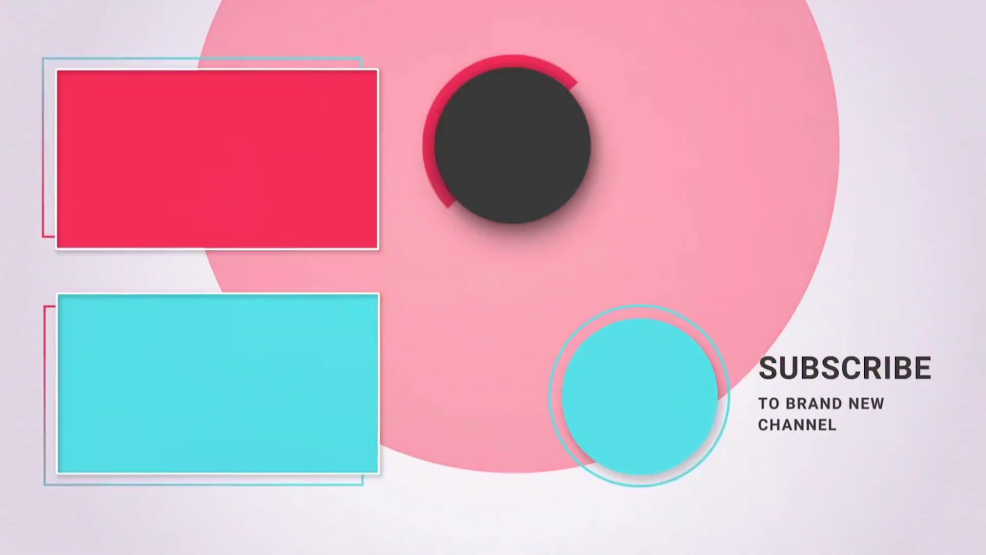